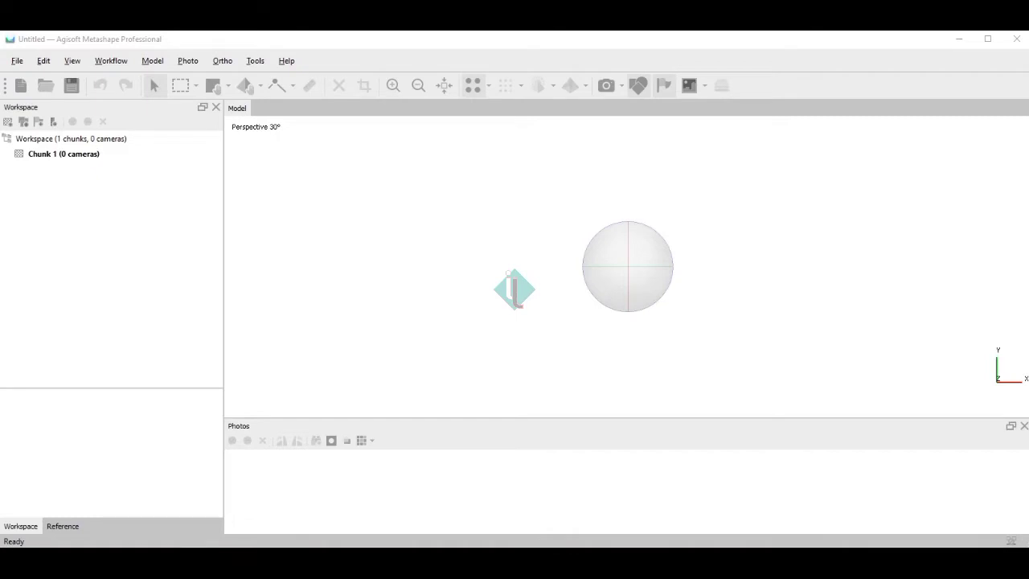
# Review the seven processing stages listed in Agisoft.txt in Notepad, from Import Foto to Membangun orthomosaic
pyautogui.click(533, 561)
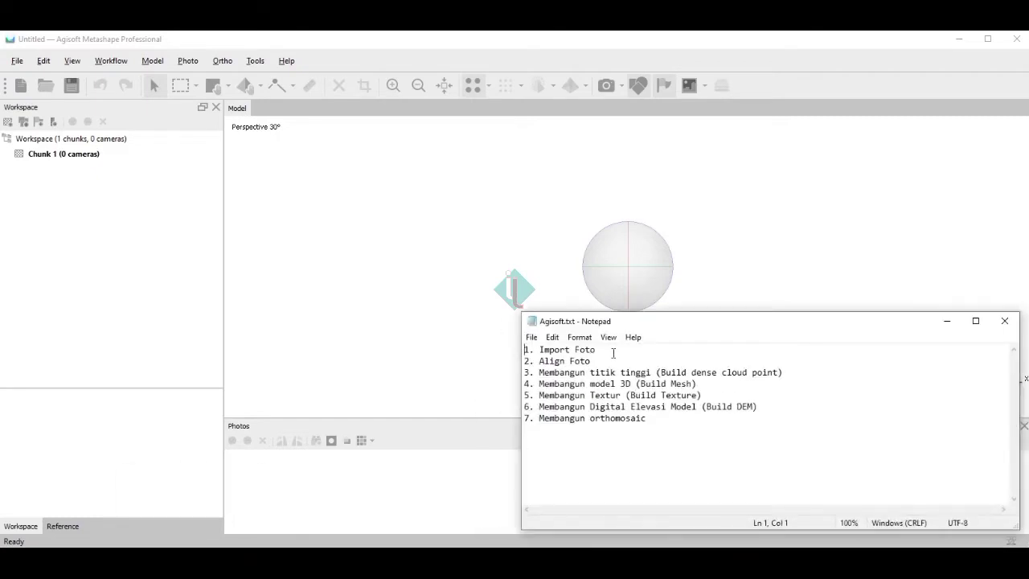
pyautogui.moveTo(614, 352); pyautogui.dragTo(524, 349)
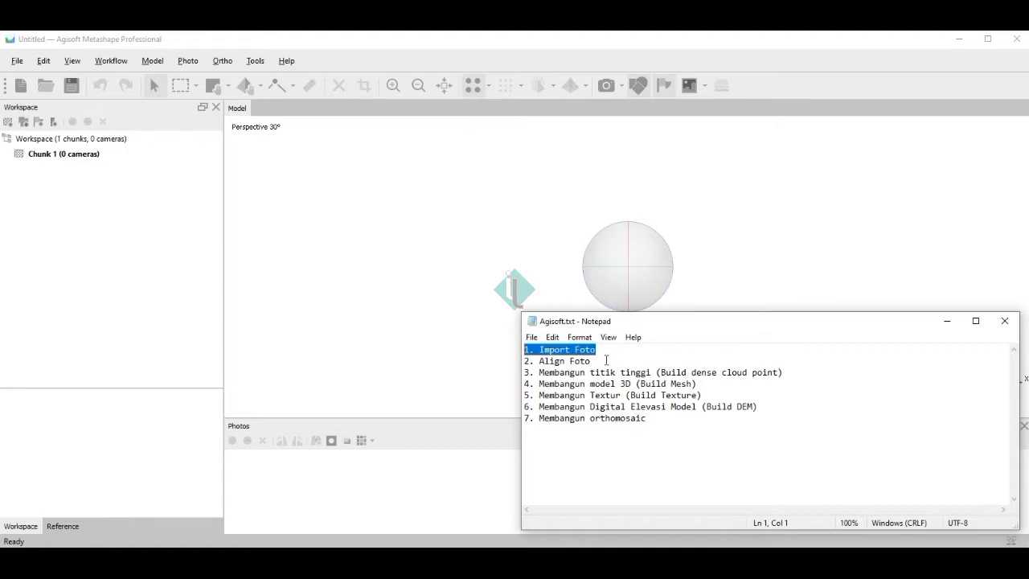
pyautogui.moveTo(606, 360); pyautogui.dragTo(523, 361)
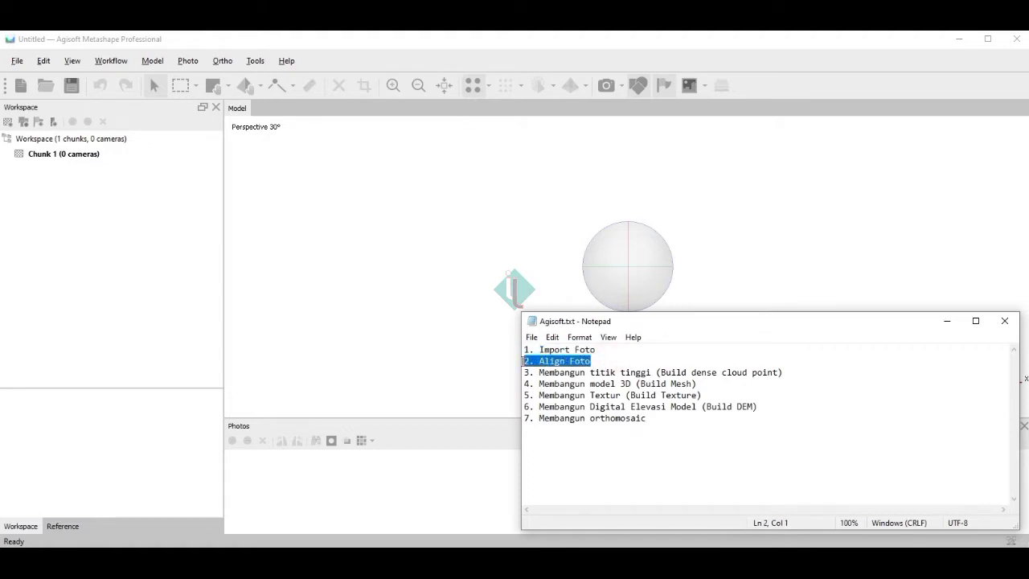
pyautogui.moveTo(797, 373); pyautogui.dragTo(539, 373)
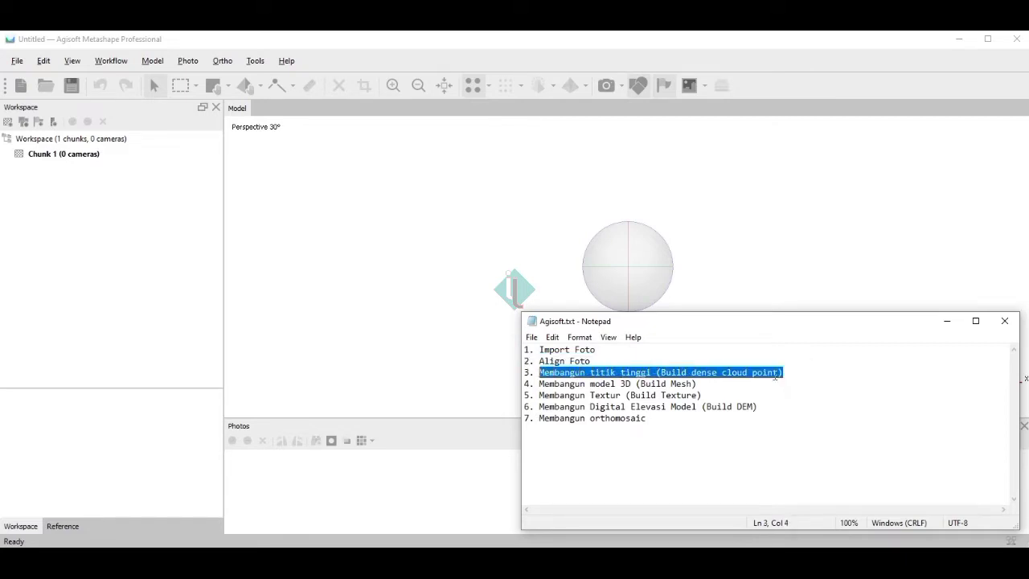
pyautogui.moveTo(698, 384); pyautogui.dragTo(527, 386)
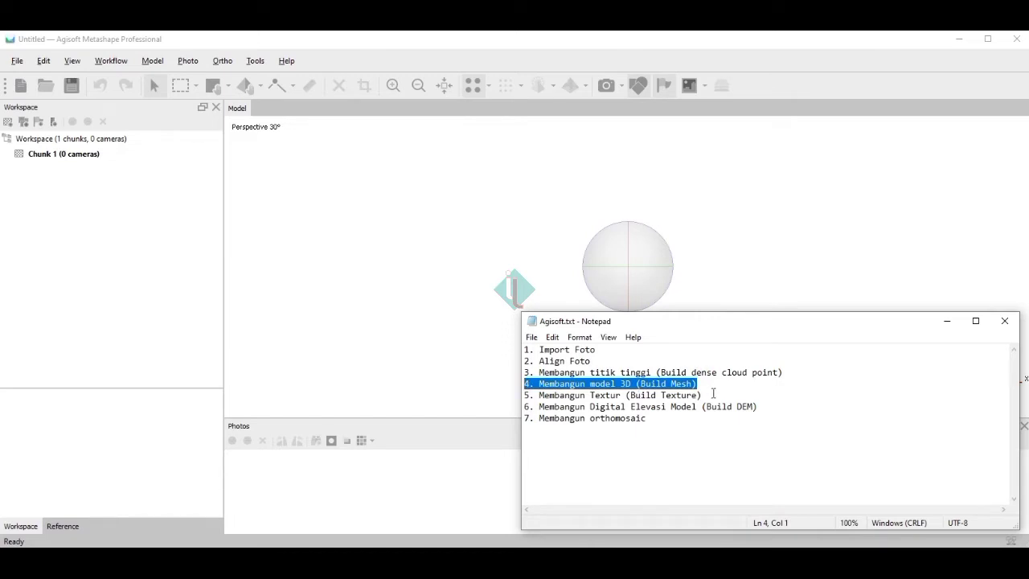
pyautogui.moveTo(712, 393); pyautogui.dragTo(485, 397)
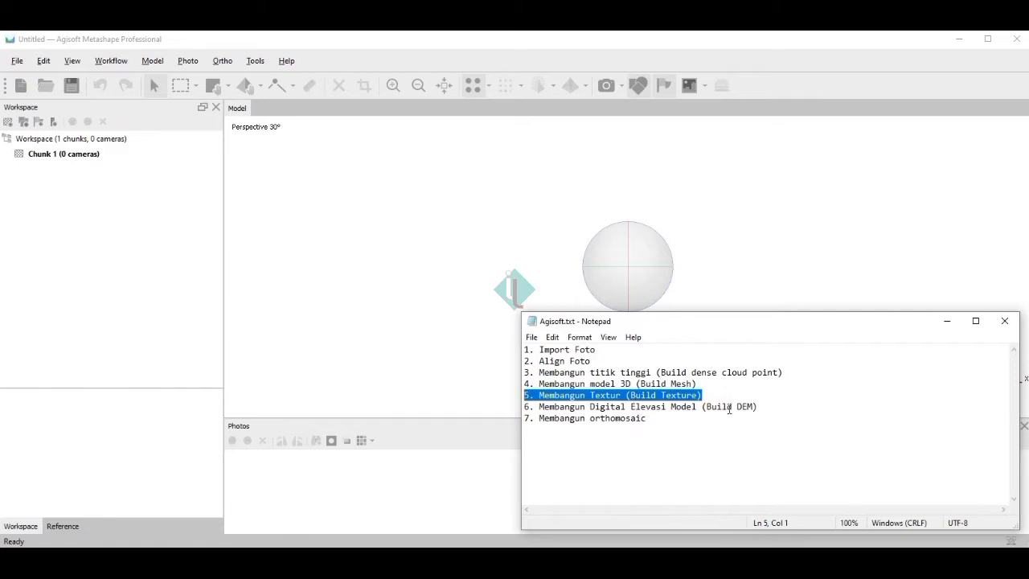
pyautogui.moveTo(776, 409); pyautogui.dragTo(524, 407)
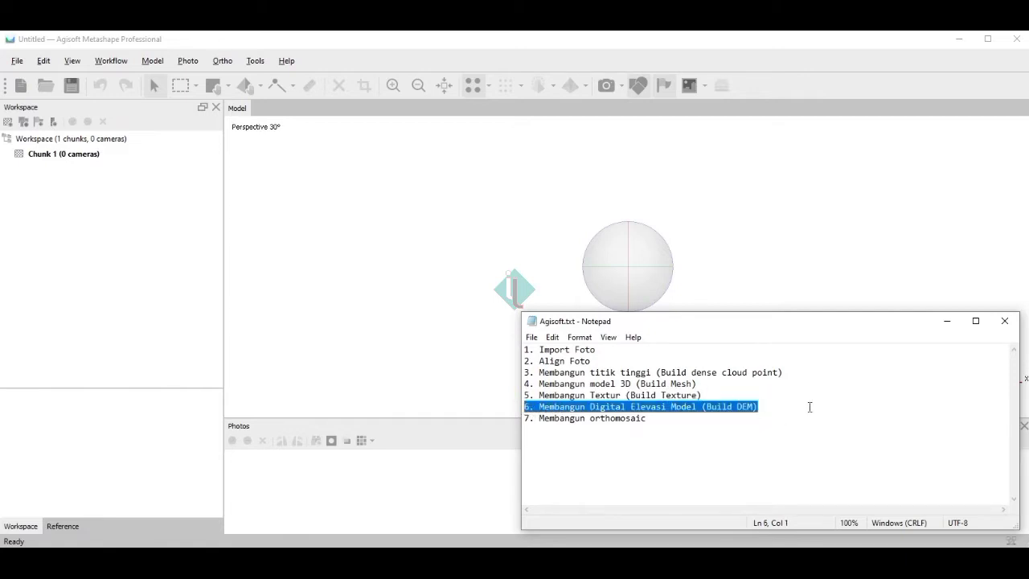
pyautogui.moveTo(668, 420); pyautogui.dragTo(524, 421)
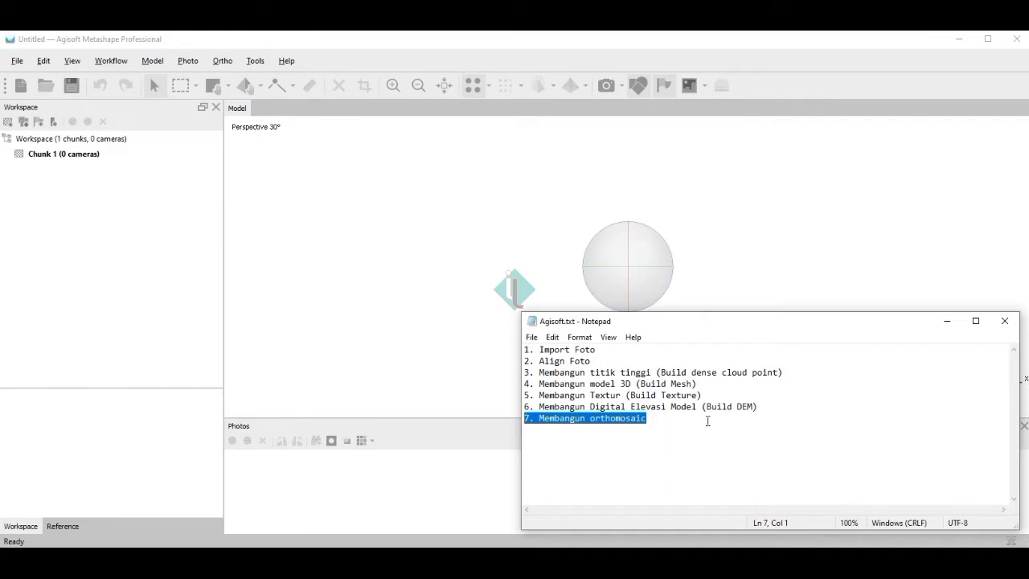
pyautogui.click(946, 323)
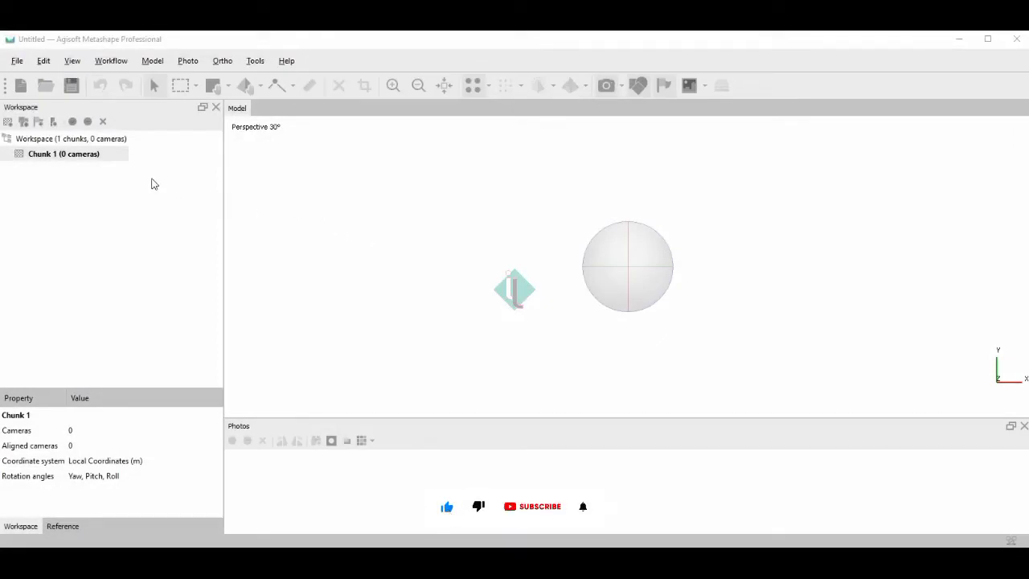
pyautogui.rightClick(66, 160)
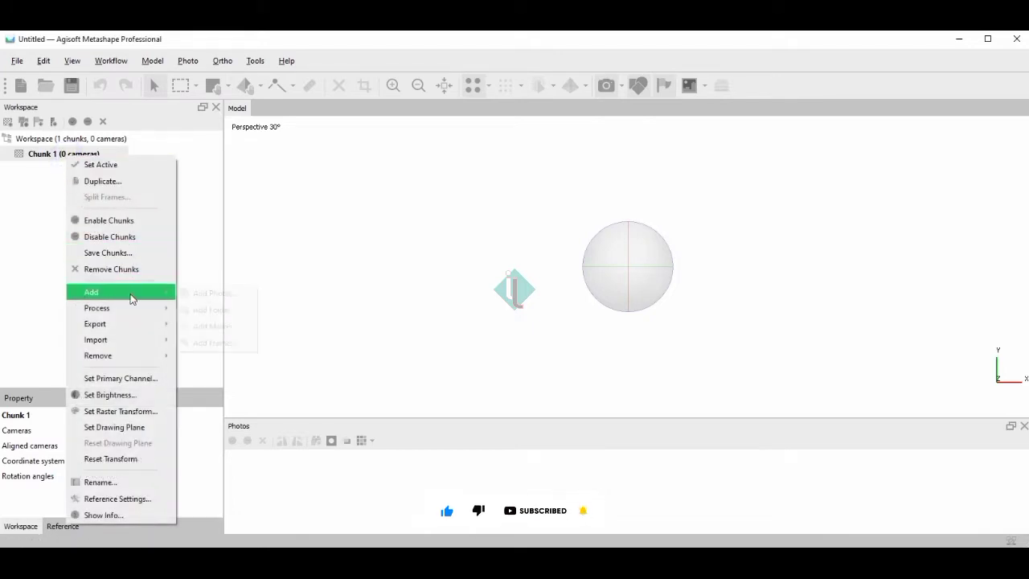
pyautogui.moveTo(131, 295)
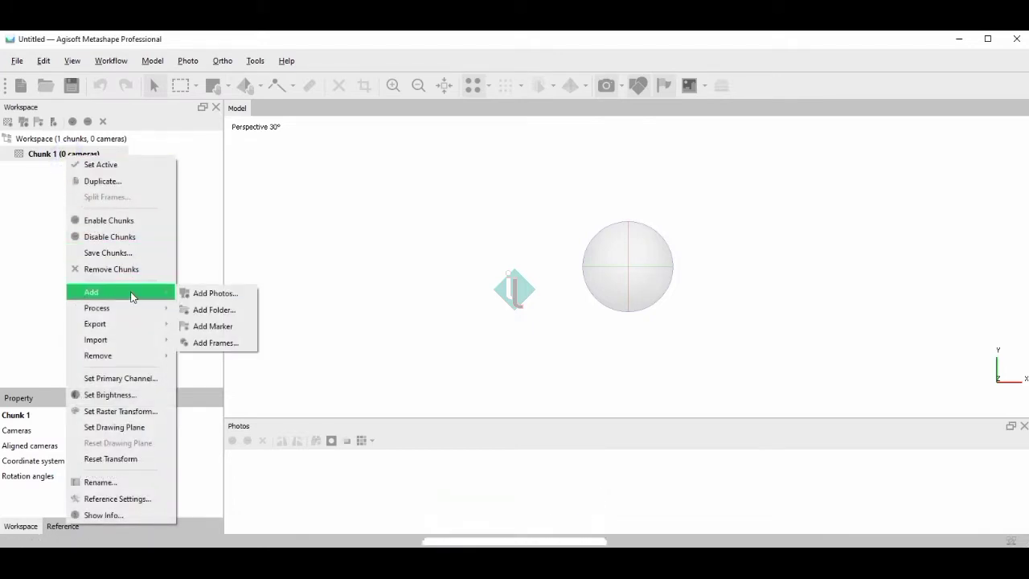
pyautogui.click(205, 293)
pyautogui.click(921, 64)
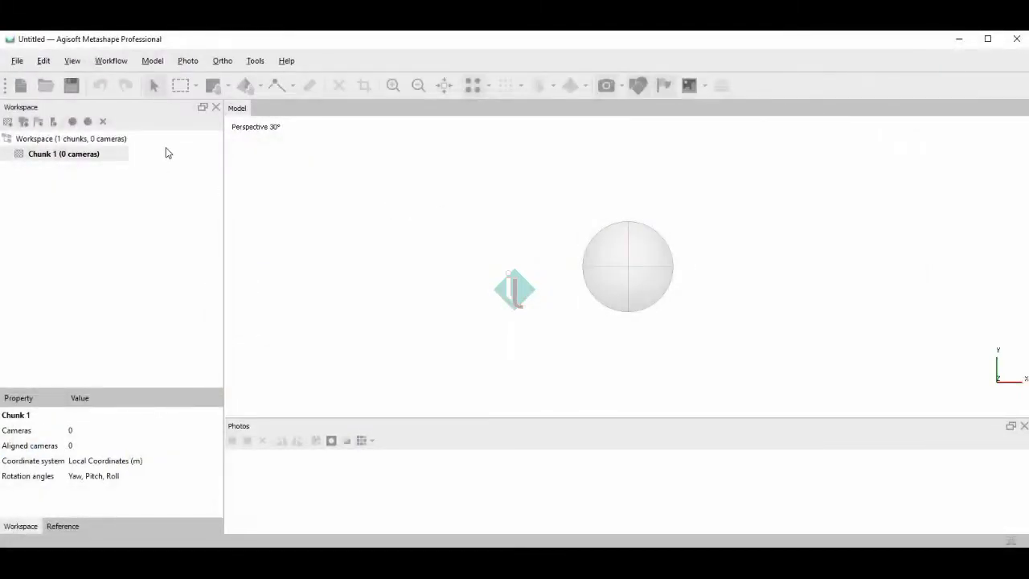
pyautogui.click(113, 62)
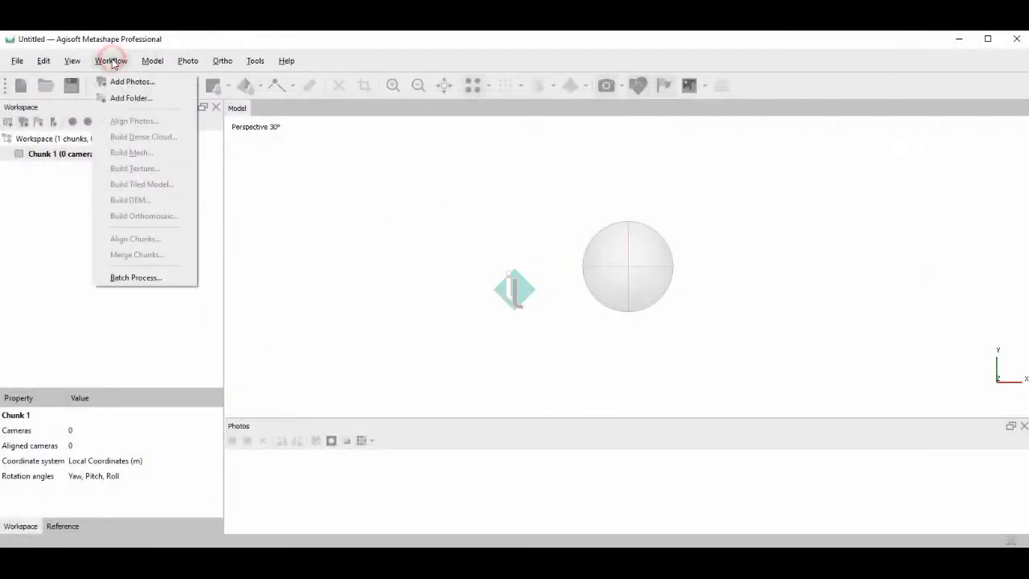
pyautogui.click(149, 84)
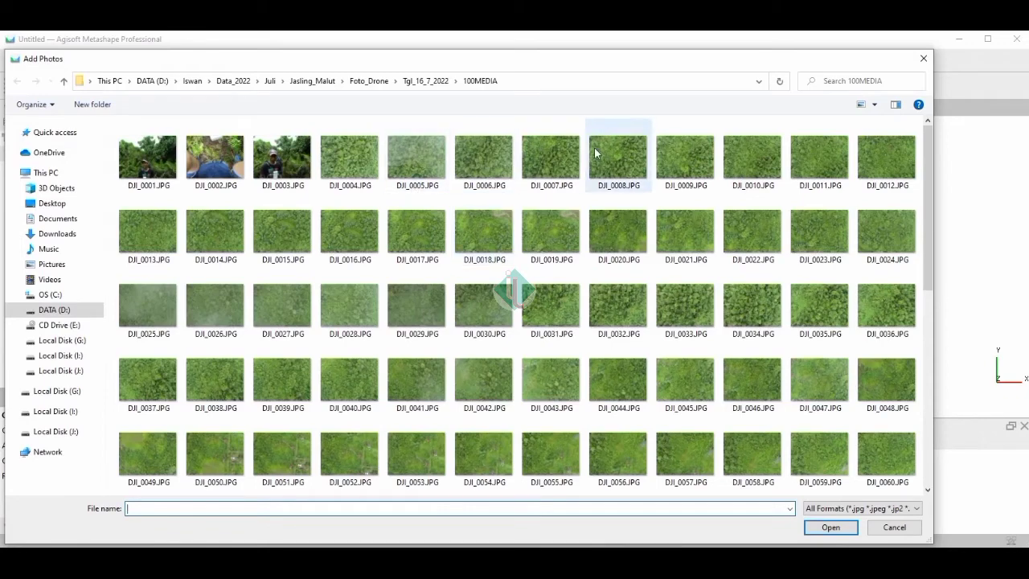
pyautogui.click(928, 59)
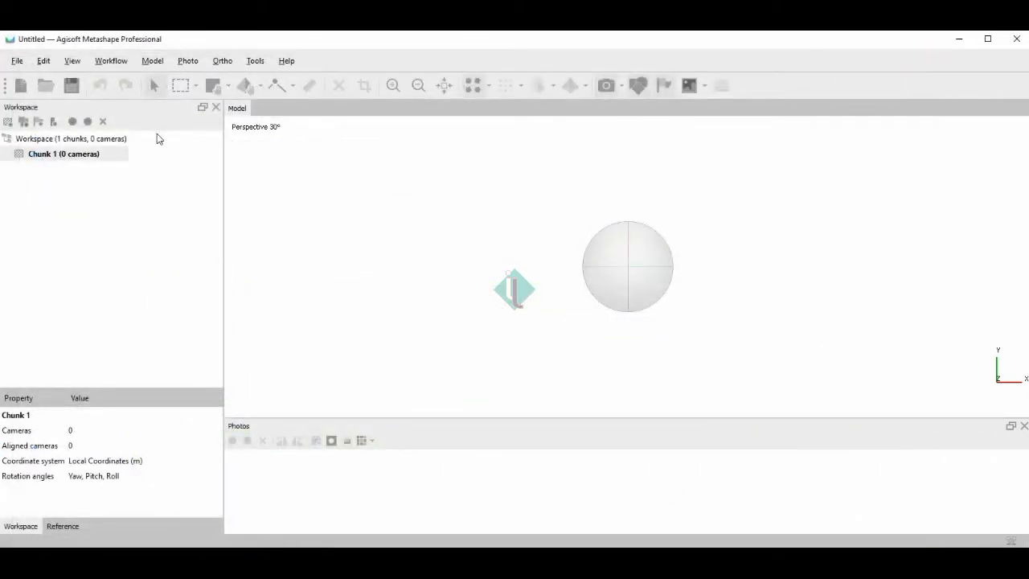
# Add all the drone photos from the JT_204 folder inside Foto_Drone's Tgl_11_7_2021 folder to Chunk 1
pyautogui.click(115, 67)
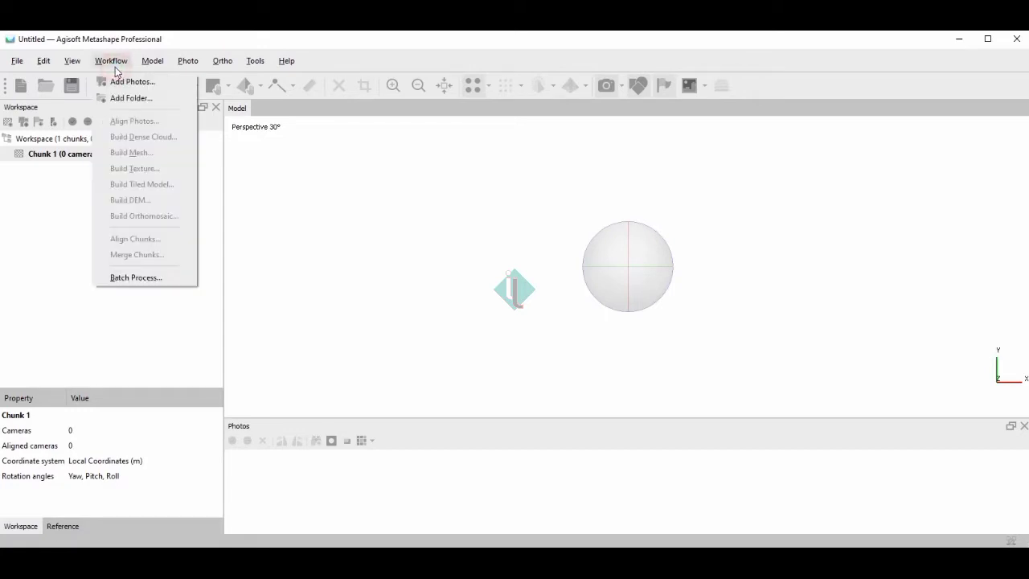
pyautogui.click(154, 88)
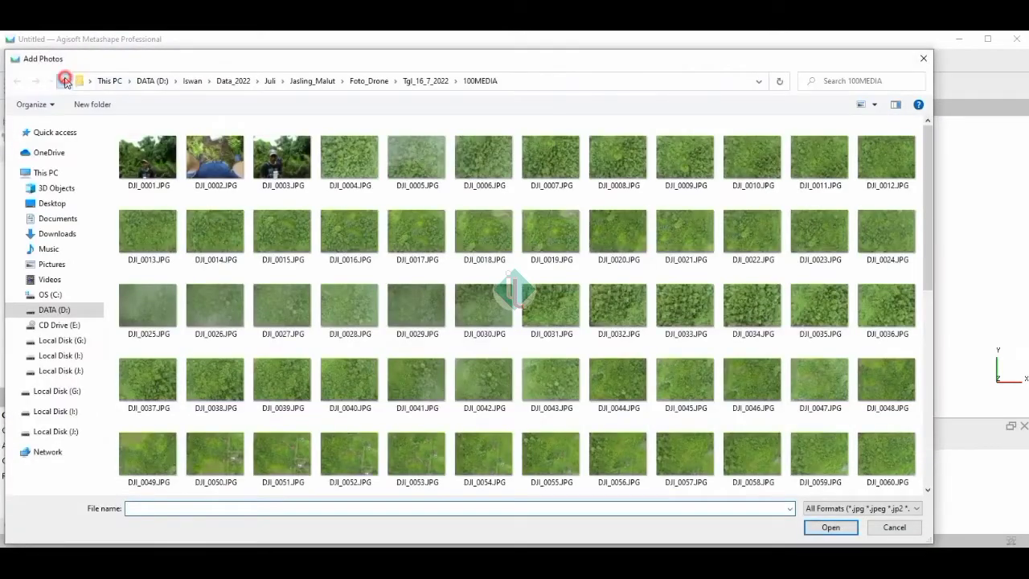
pyautogui.click(64, 81)
pyautogui.click(64, 80)
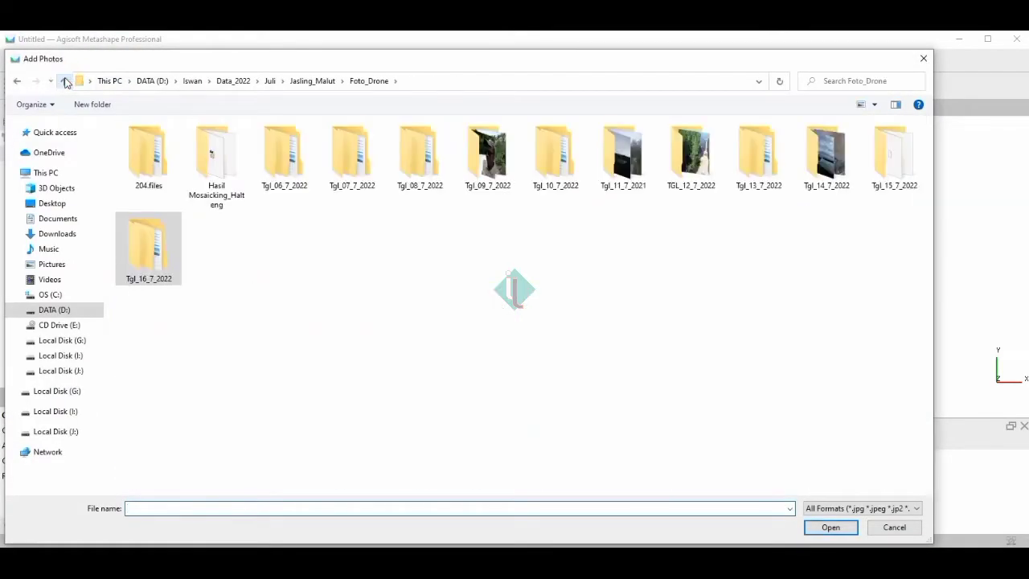
pyautogui.doubleClick(705, 154)
pyautogui.click(18, 82)
pyautogui.doubleClick(629, 163)
pyautogui.doubleClick(190, 153)
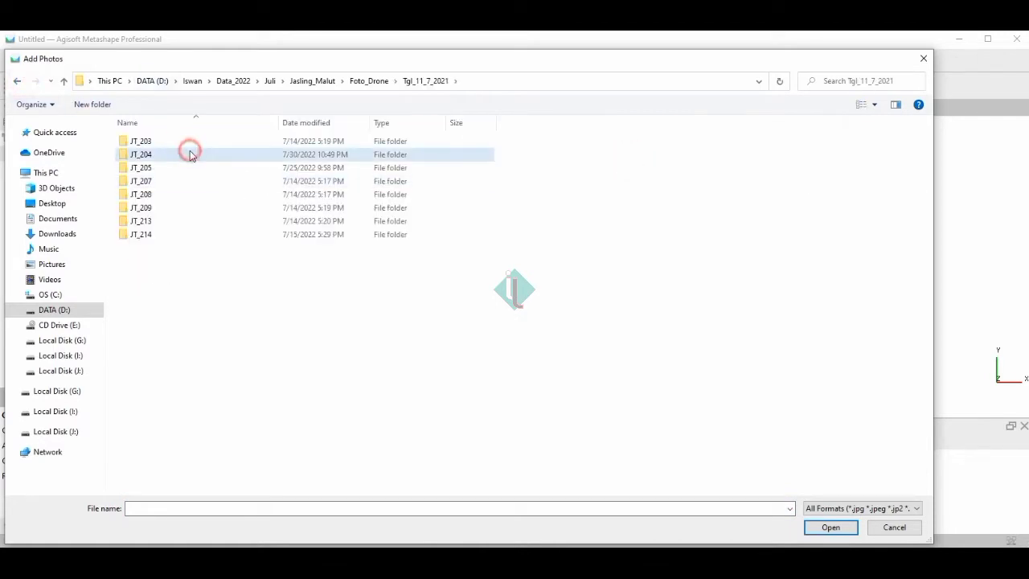
pyautogui.click(147, 167)
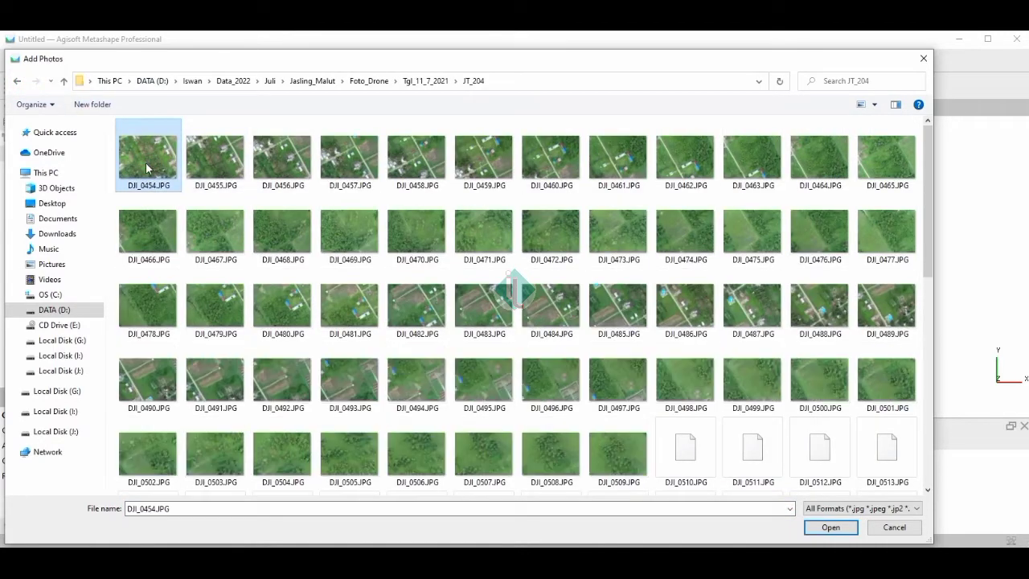
pyautogui.hotkey('ctrl', 'a')
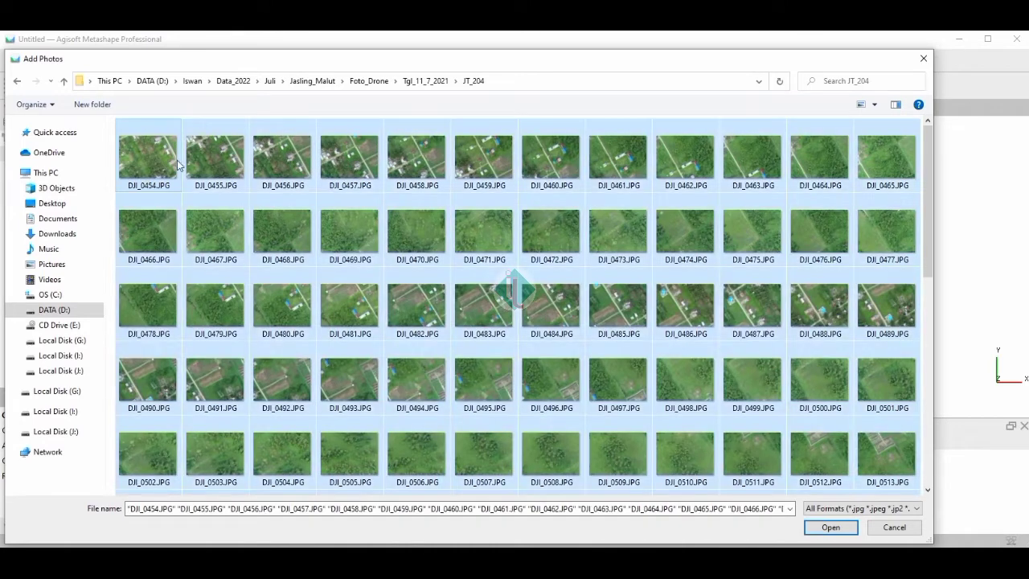
pyautogui.click(833, 527)
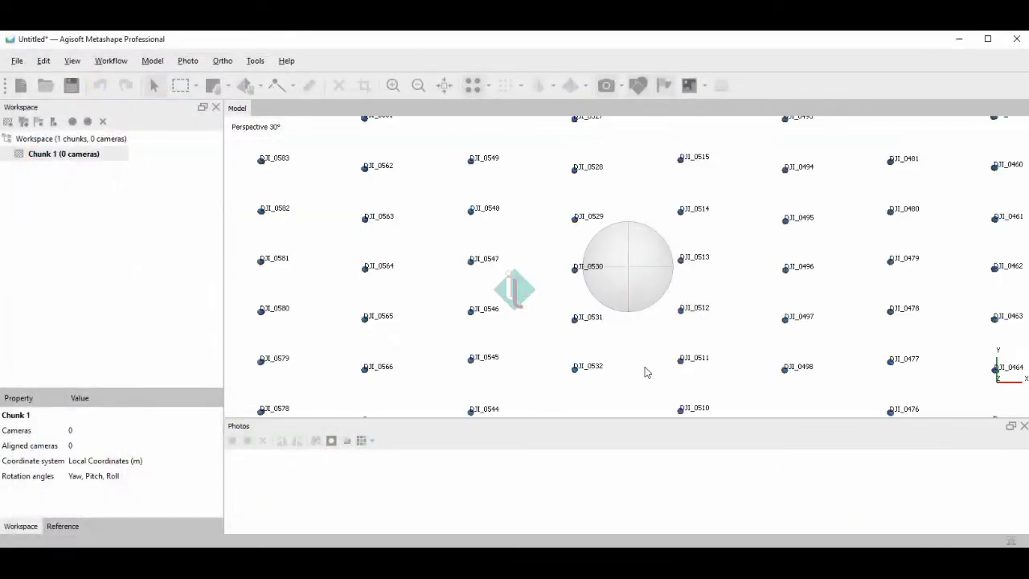
# Fit all imported camera positions in the model view and open the Align Photos settings
pyautogui.click(418, 85)
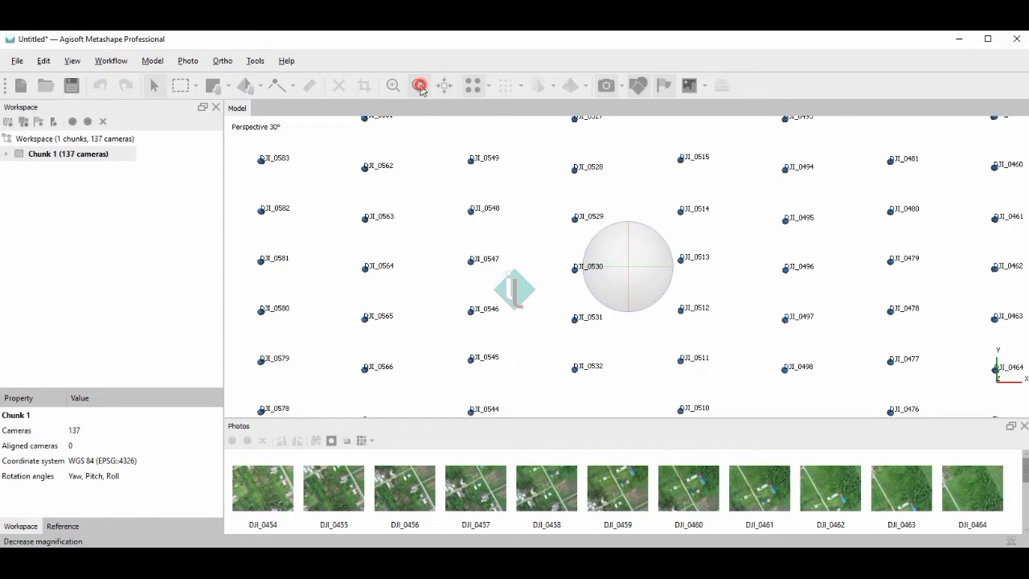
pyautogui.click(418, 85)
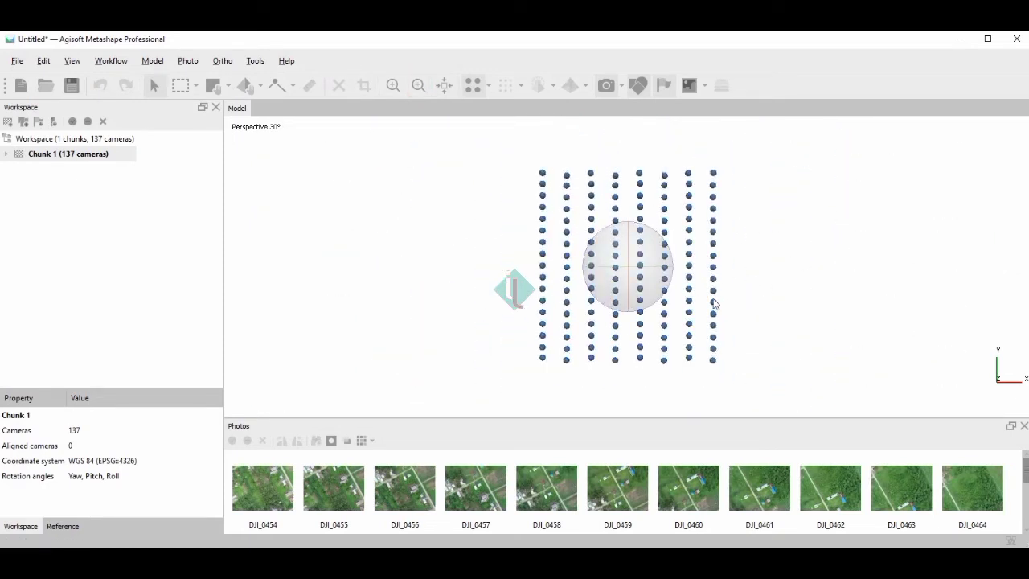
pyautogui.moveTo(758, 356); pyautogui.dragTo(692, 315)
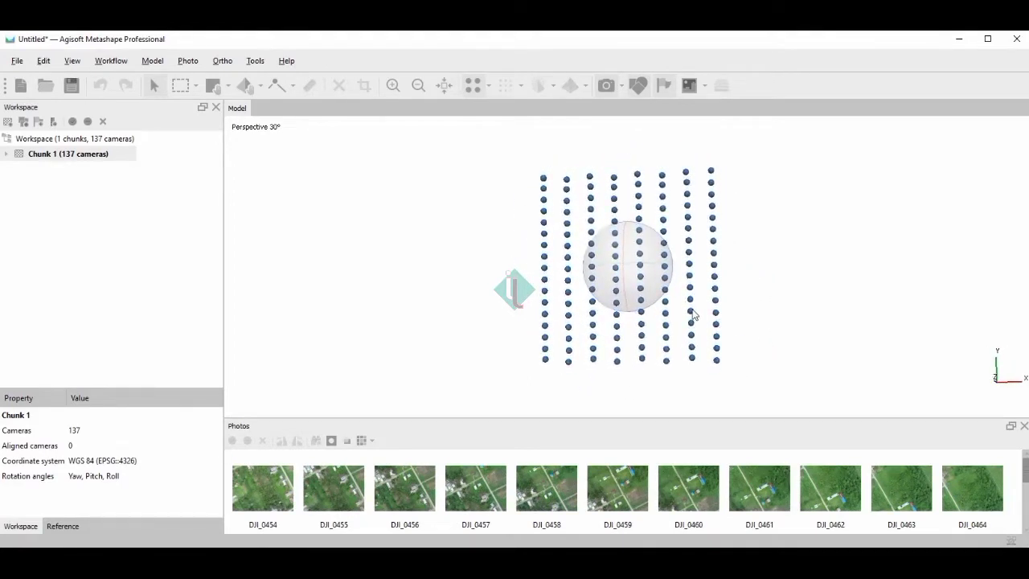
pyautogui.click(392, 85)
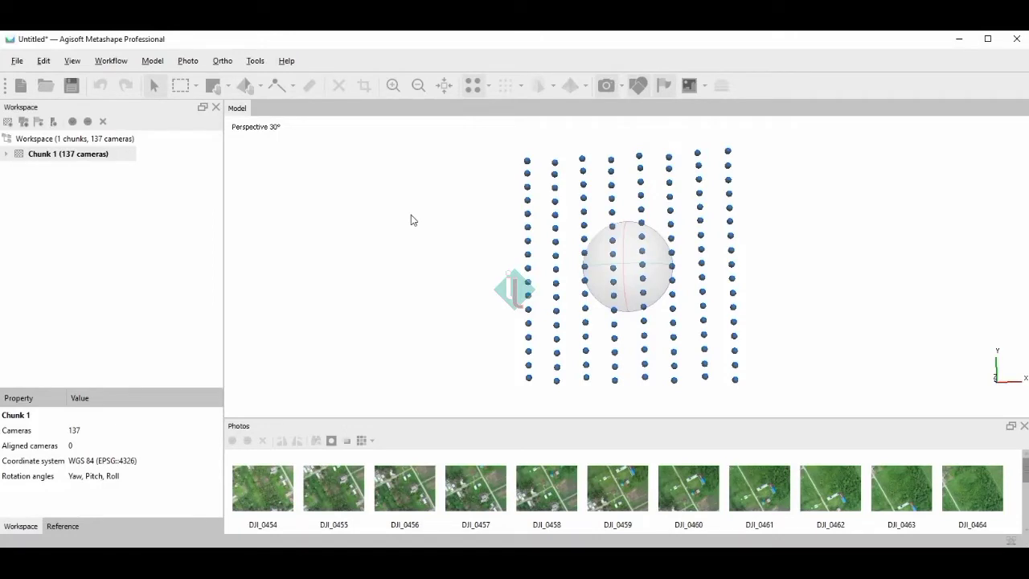
pyautogui.click(115, 62)
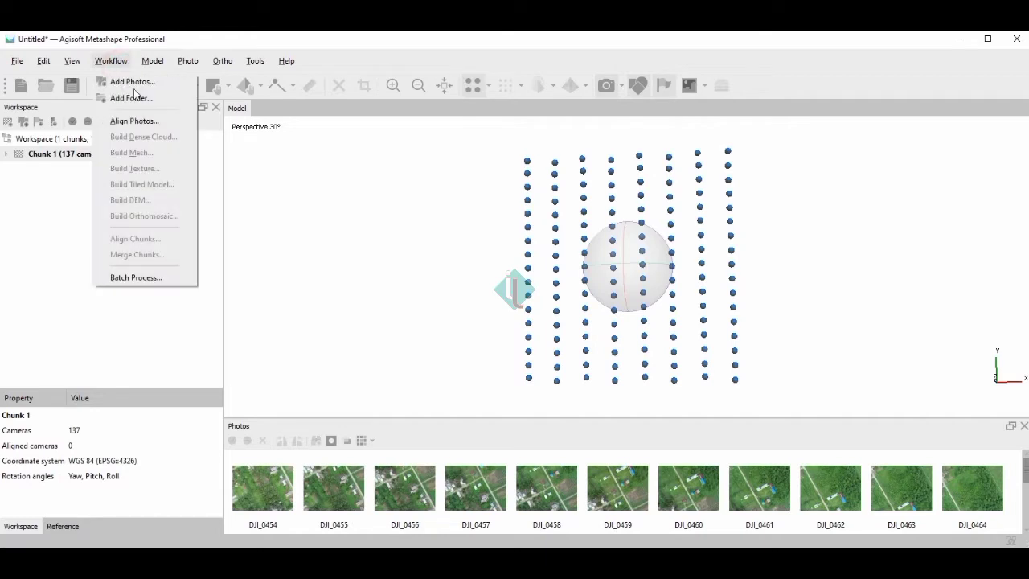
pyautogui.click(174, 122)
pyautogui.moveTo(482, 197); pyautogui.dragTo(356, 170)
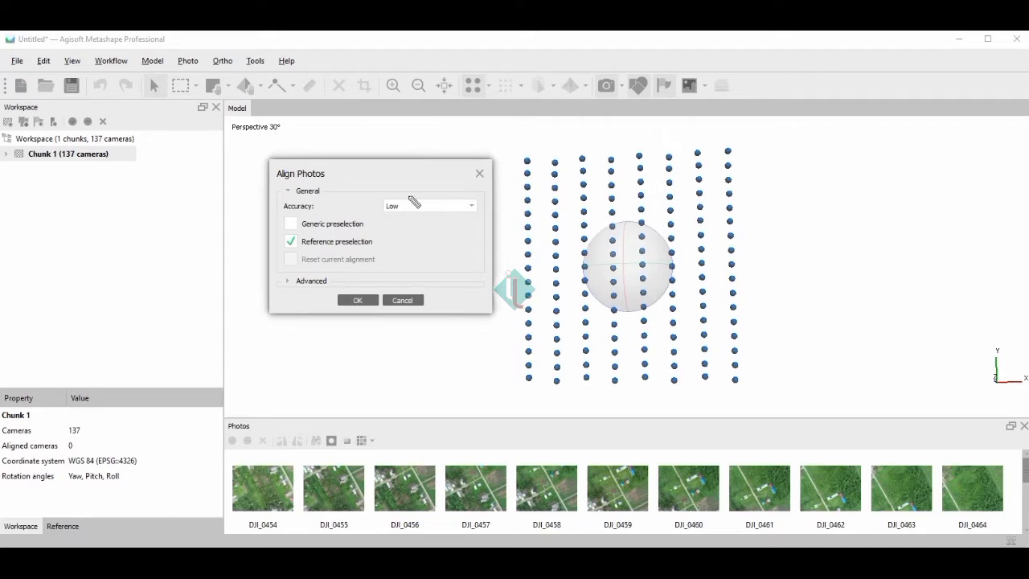
pyautogui.moveTo(329, 175); pyautogui.dragTo(342, 172)
pyautogui.moveTo(269, 500)
pyautogui.mouseDown()
pyautogui.moveTo(292, 480)
pyautogui.moveTo(351, 477)
pyautogui.mouseUp()
pyautogui.moveTo(405, 503); pyautogui.dragTo(419, 480)
pyautogui.click(741, 151)
pyautogui.moveTo(741, 151); pyautogui.dragTo(741, 210)
pyautogui.moveTo(318, 208); pyautogui.dragTo(334, 207)
# Try the Lowest accuracy for photo alignment and set it back to Low
pyautogui.click(472, 208)
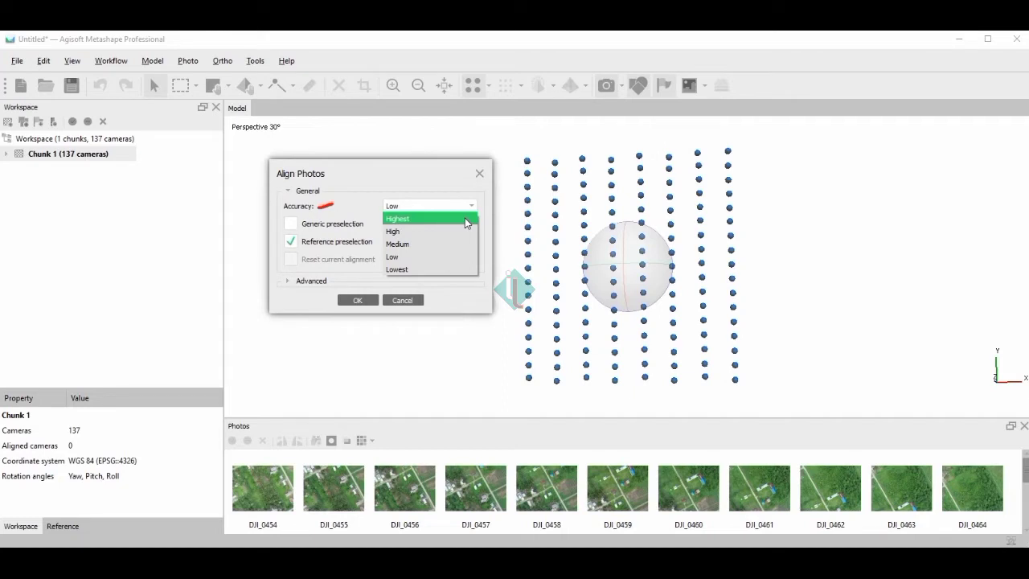
pyautogui.click(438, 270)
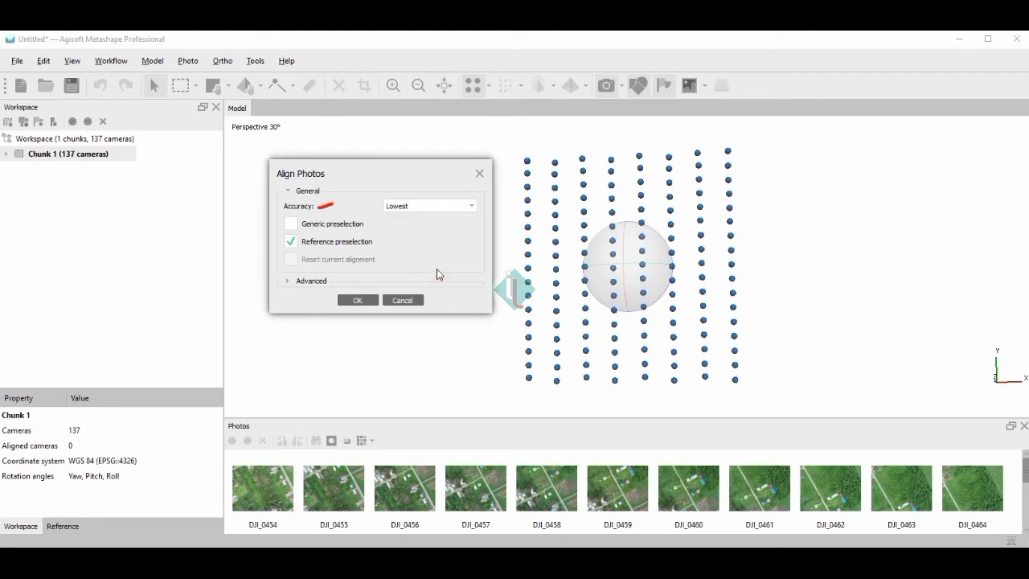
pyautogui.click(473, 208)
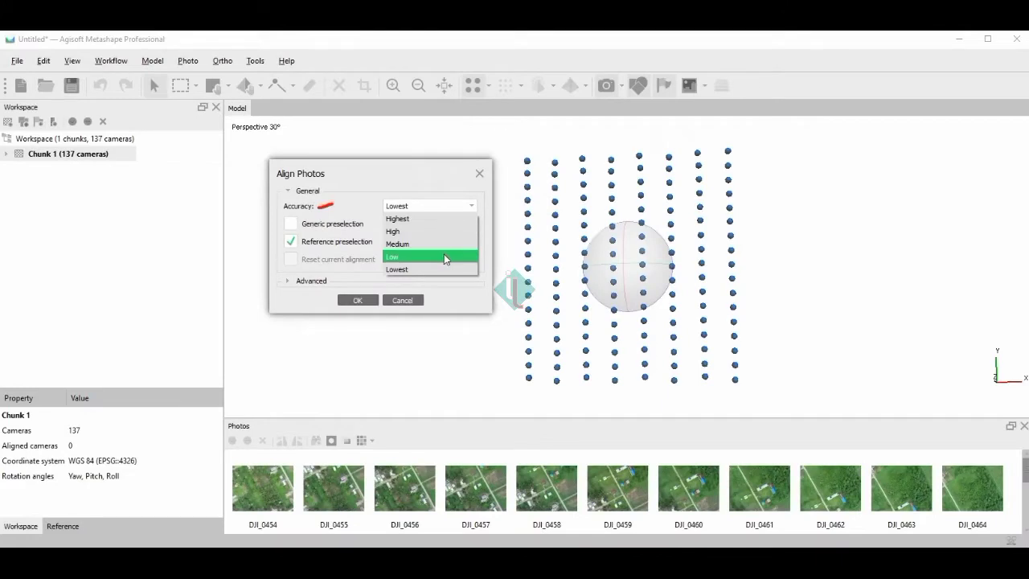
pyautogui.click(446, 257)
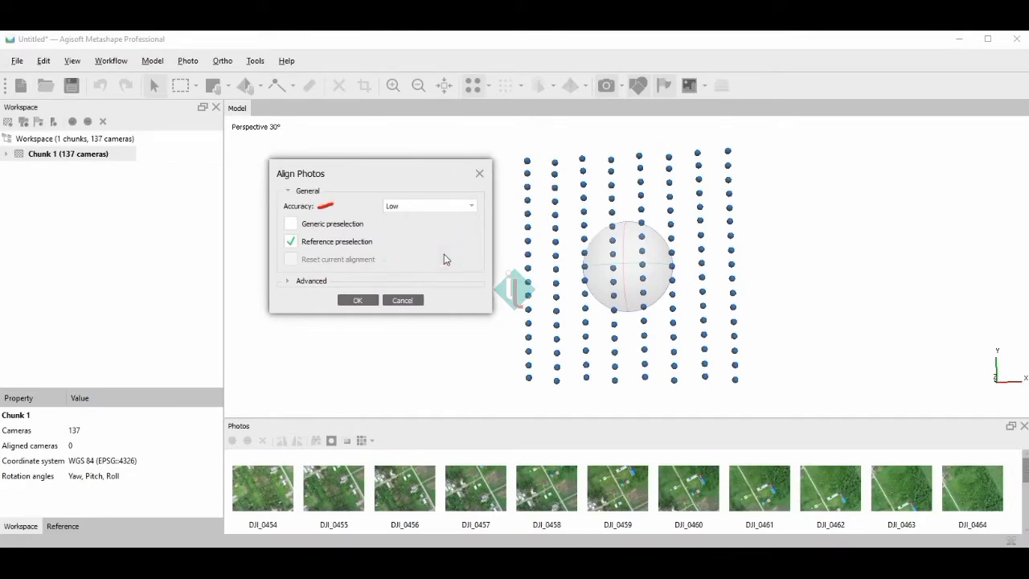
# Enable generic preselection alongside reference preselection for the photo alignment and show its advanced settings
pyautogui.moveTo(299, 190); pyautogui.dragTo(344, 222)
pyautogui.click(291, 241)
pyautogui.click(291, 243)
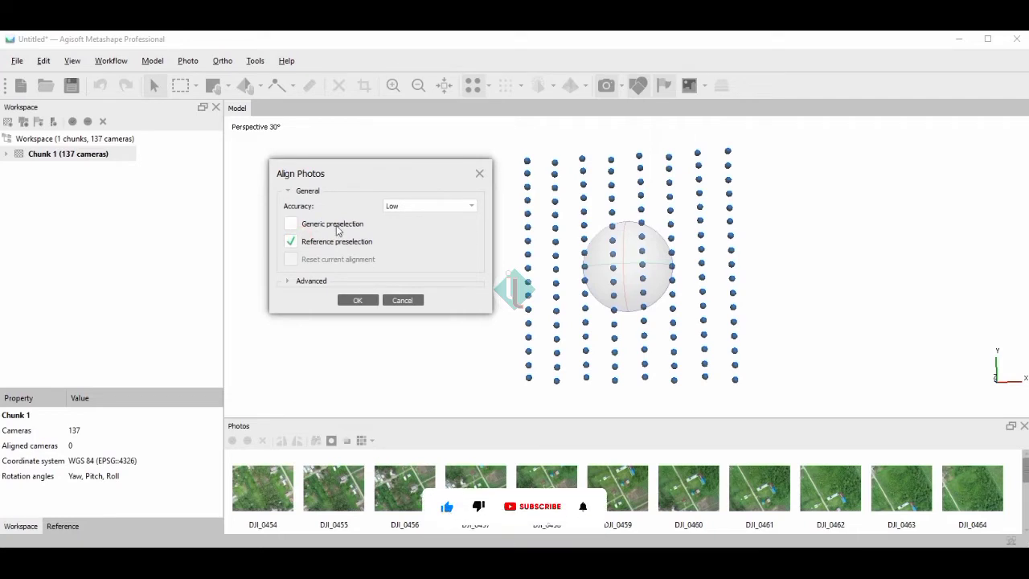
pyautogui.click(290, 225)
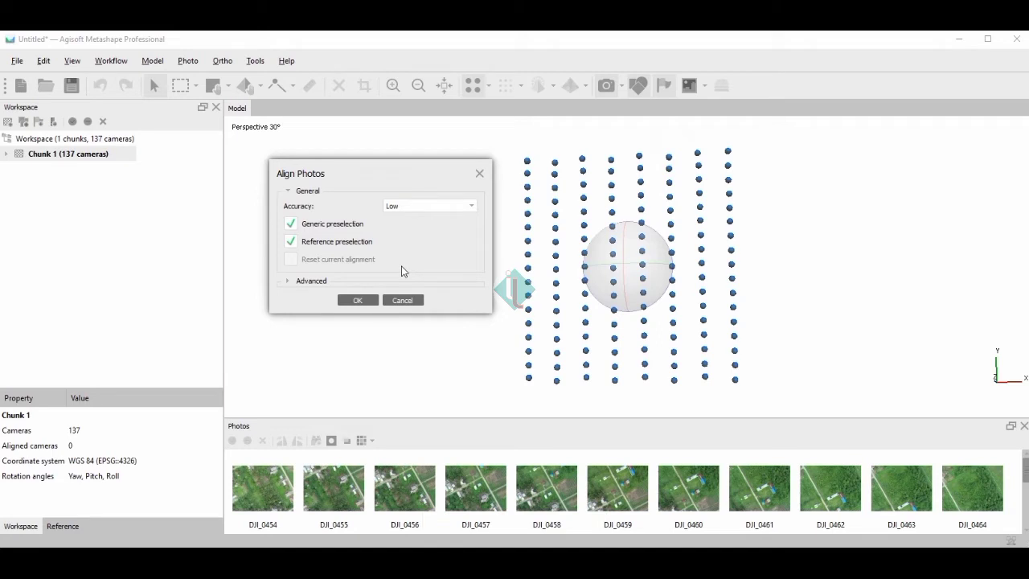
pyautogui.click(289, 283)
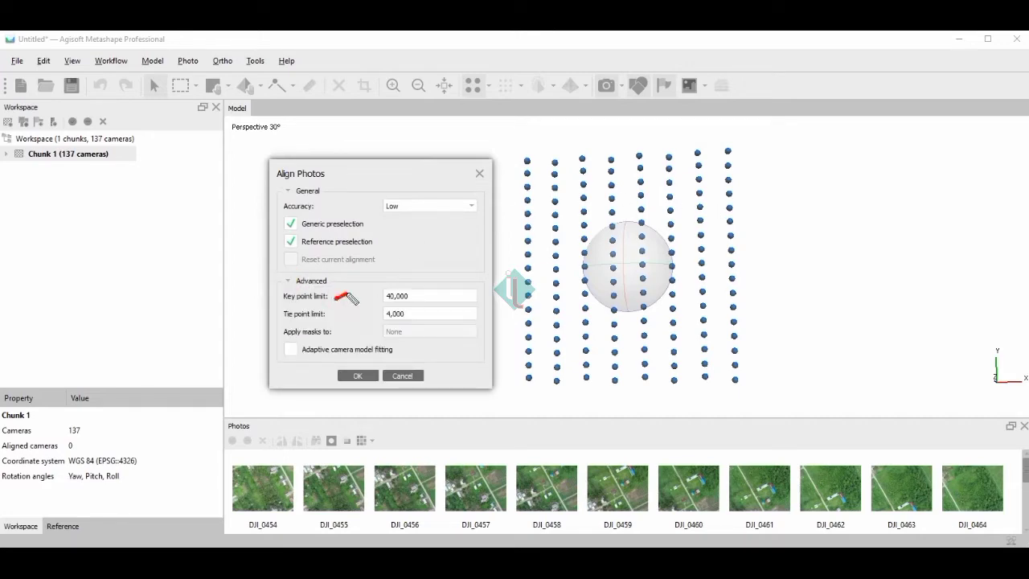
# Set the photo alignment's key point limit to 4,000,000 and its tie point limit to 400,000
pyautogui.moveTo(334, 315); pyautogui.dragTo(347, 311)
pyautogui.click(428, 314)
pyautogui.write('00')
pyautogui.click(422, 291)
pyautogui.write('00')
# Enable adaptive camera model fitting and run the photo alignment
pyautogui.click(290, 351)
pyautogui.click(323, 289)
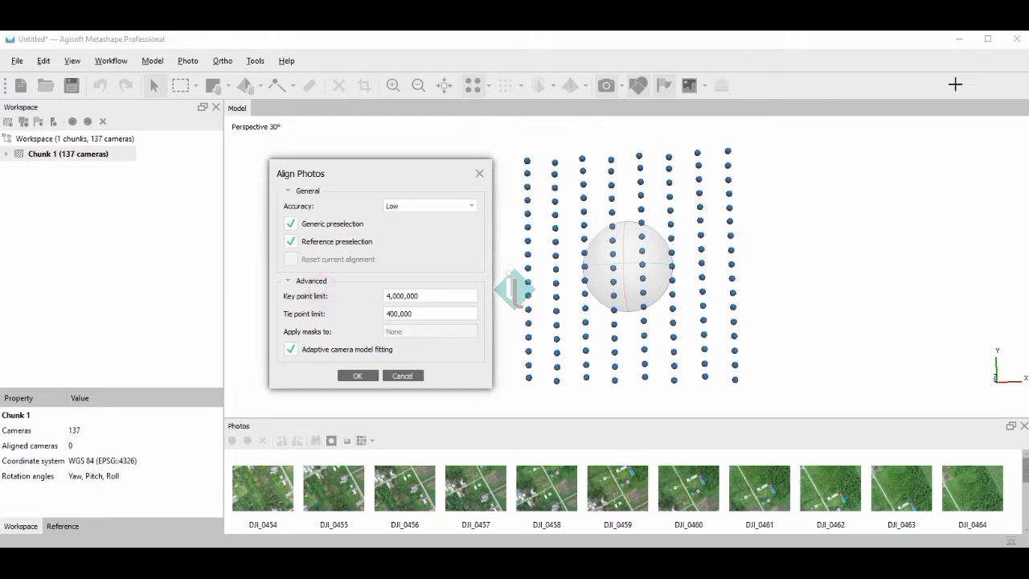
pyautogui.click(359, 378)
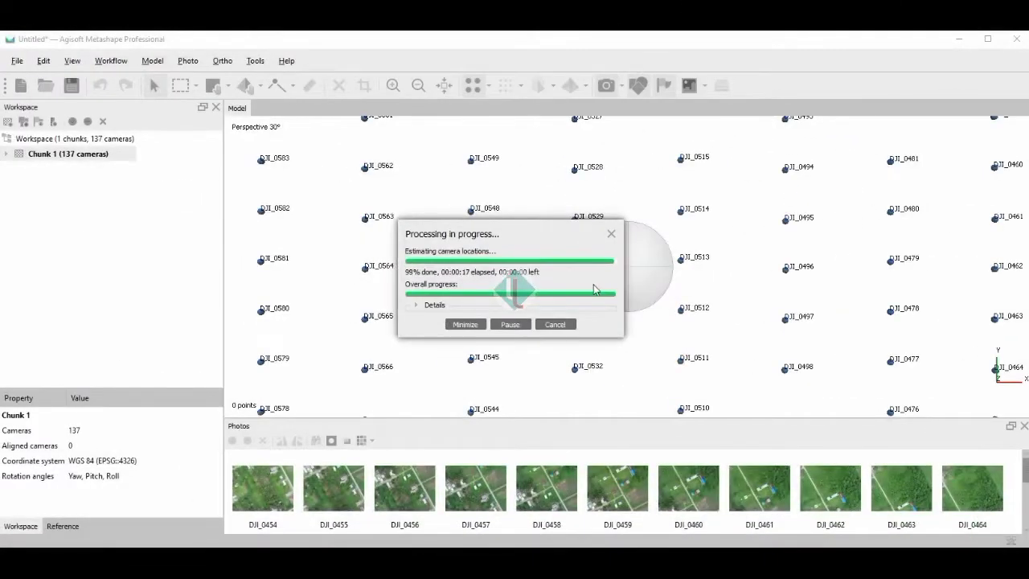
# Hide the camera positions and examine the sparse point cloud from the alignment
pyautogui.click(418, 85)
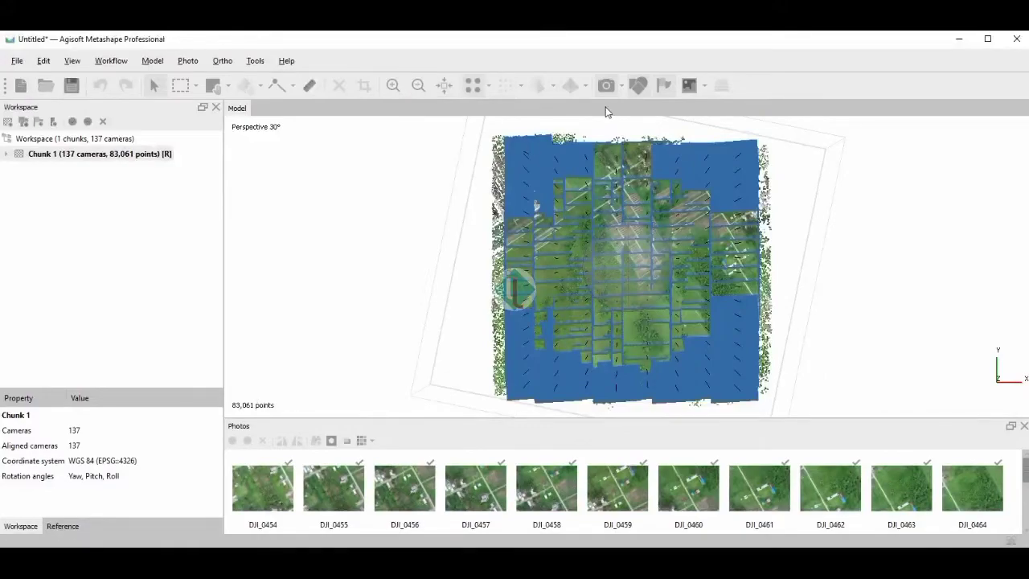
pyautogui.moveTo(606, 120); pyautogui.dragTo(867, 313)
pyautogui.click(606, 85)
pyautogui.click(393, 85)
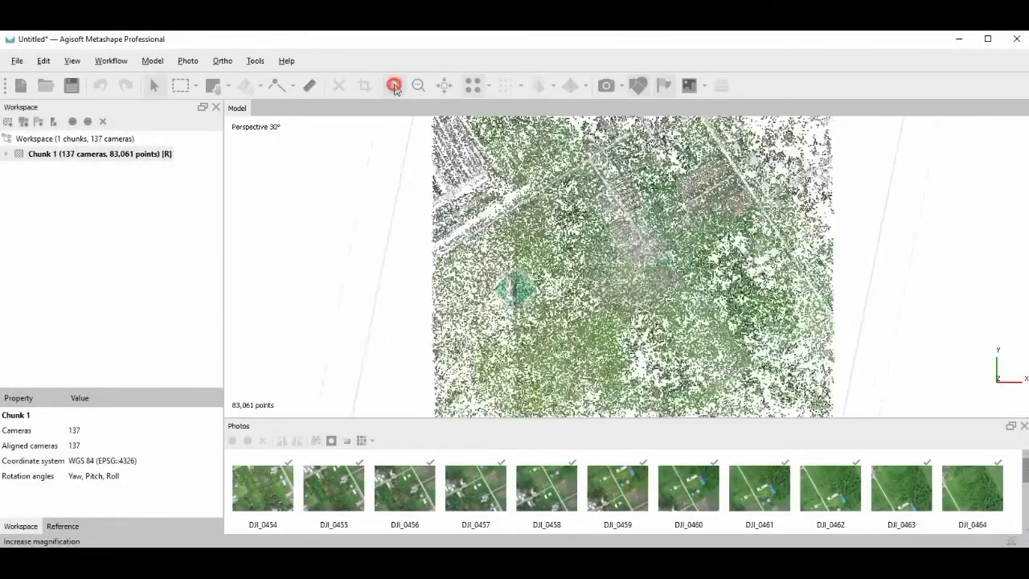
pyautogui.click(394, 86)
pyautogui.click(394, 85)
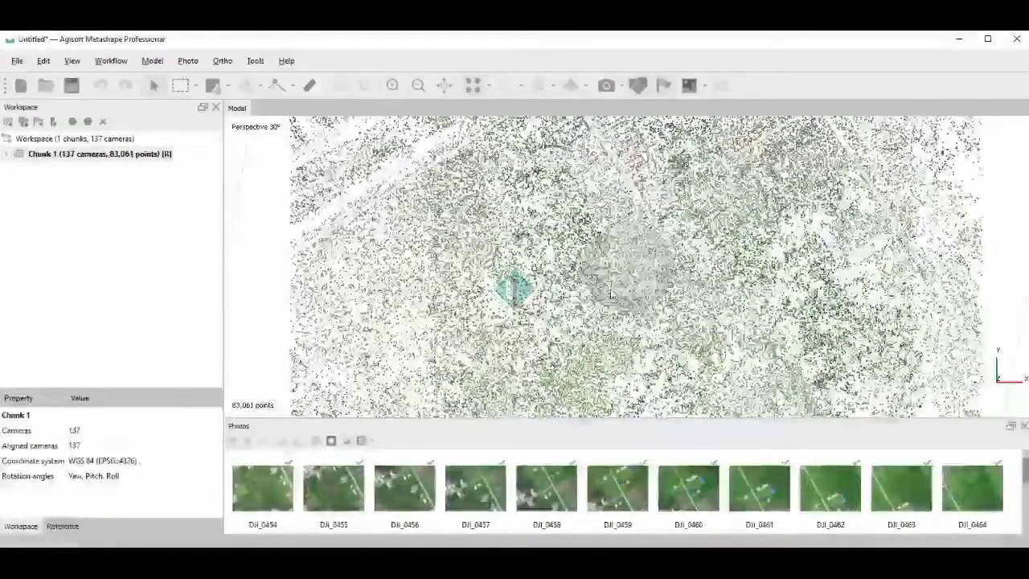
pyautogui.click(443, 86)
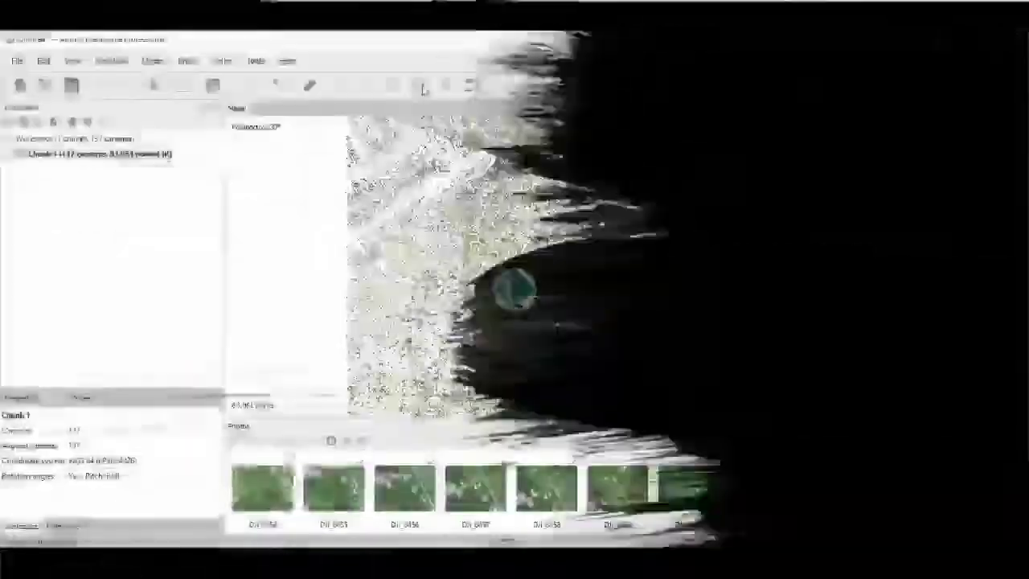
pyautogui.click(419, 86)
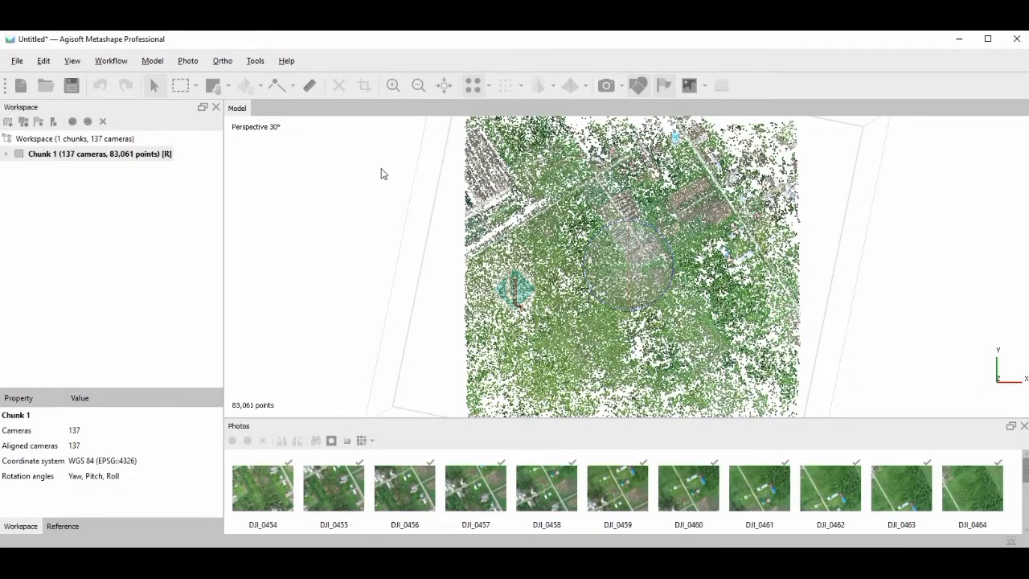
# Open the Build Dense Cloud settings and choose Low quality
pyautogui.click(122, 62)
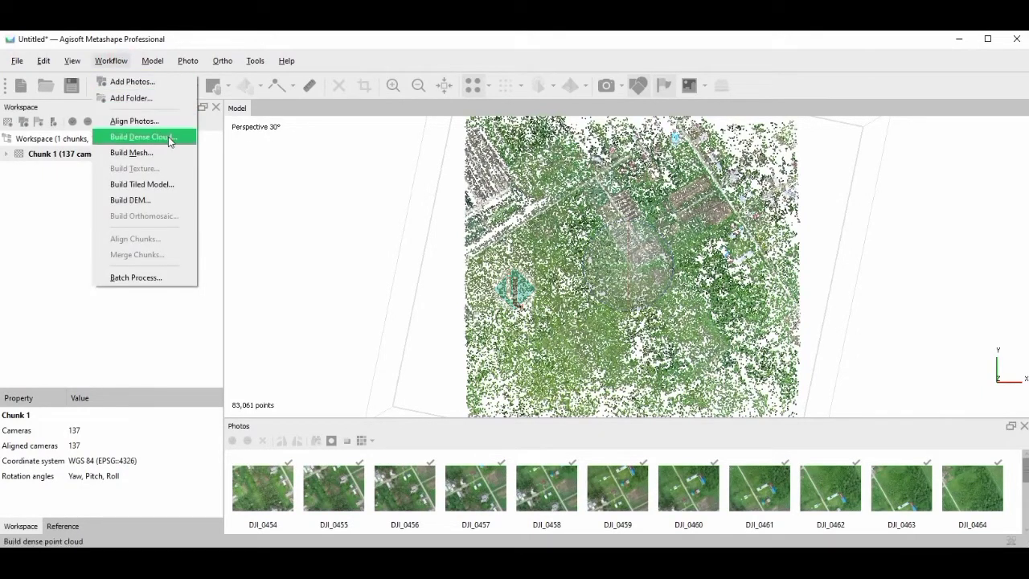
pyautogui.click(171, 138)
pyautogui.moveTo(538, 236); pyautogui.dragTo(467, 163)
pyautogui.moveTo(375, 197); pyautogui.dragTo(392, 189)
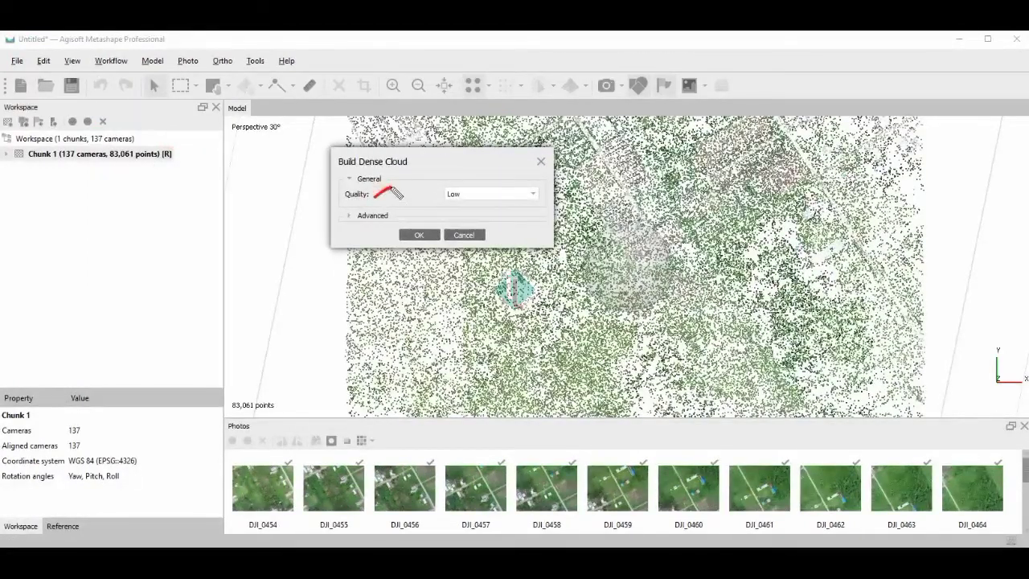
pyautogui.click(534, 195)
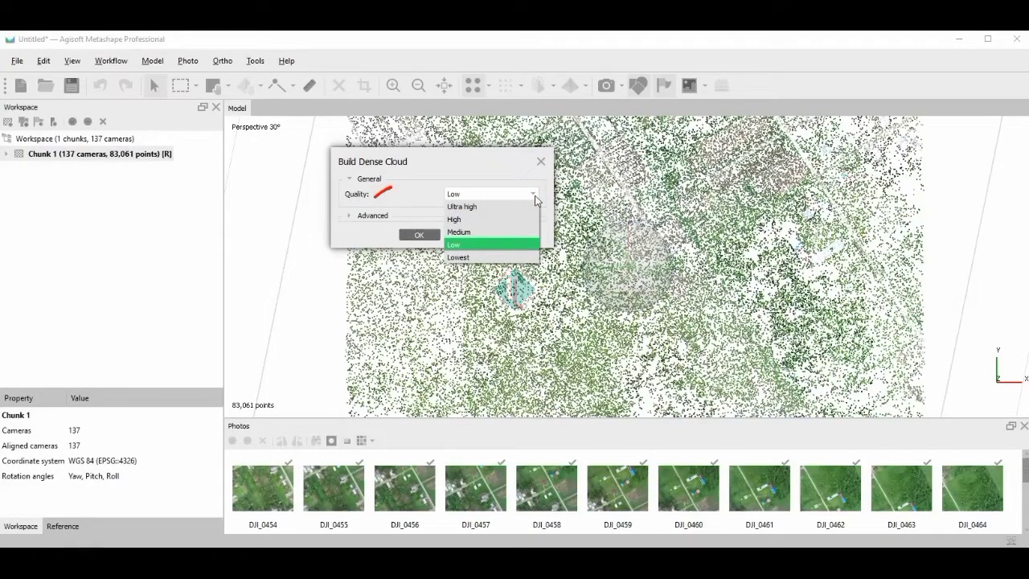
pyautogui.click(518, 243)
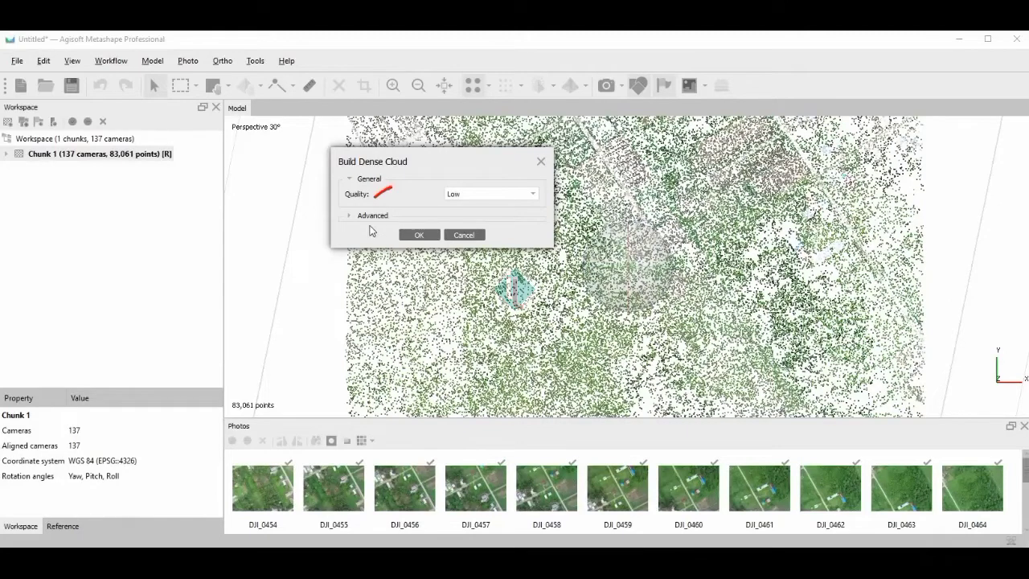
# Set the depth filtering to Aggressive with point colors calculated, and build the dense cloud
pyautogui.click(371, 217)
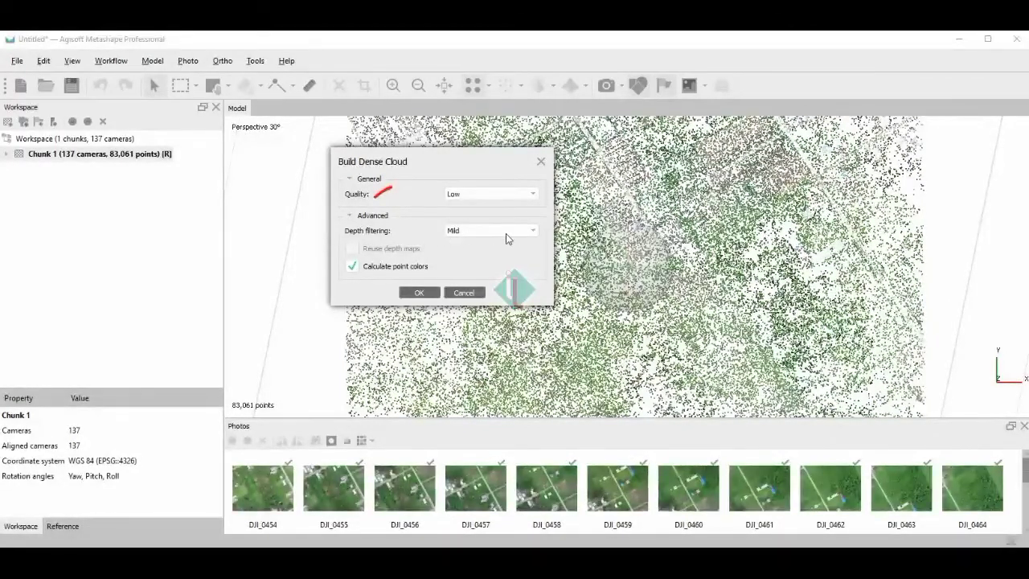
pyautogui.click(507, 238)
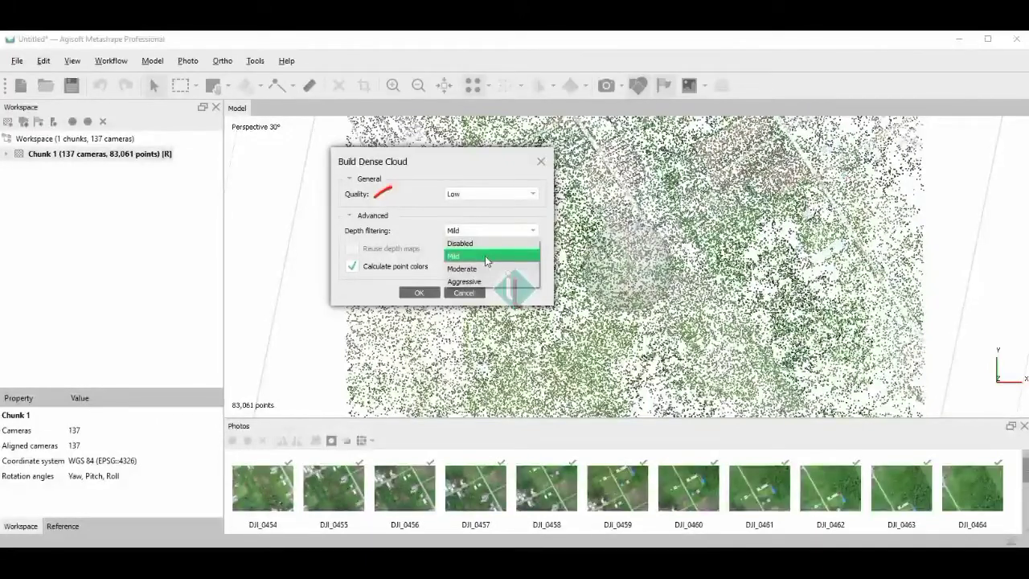
pyautogui.click(485, 255)
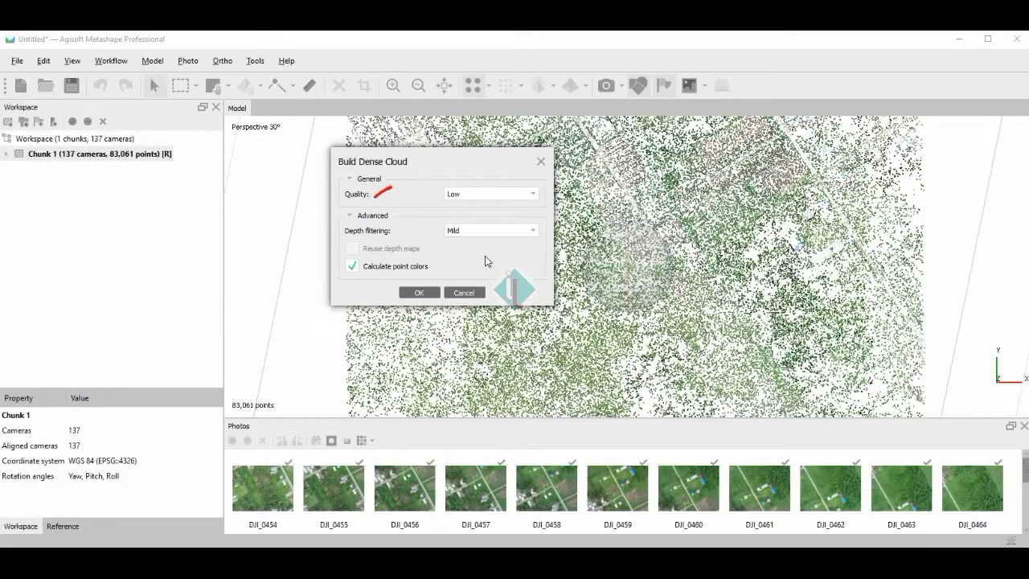
pyautogui.click(532, 232)
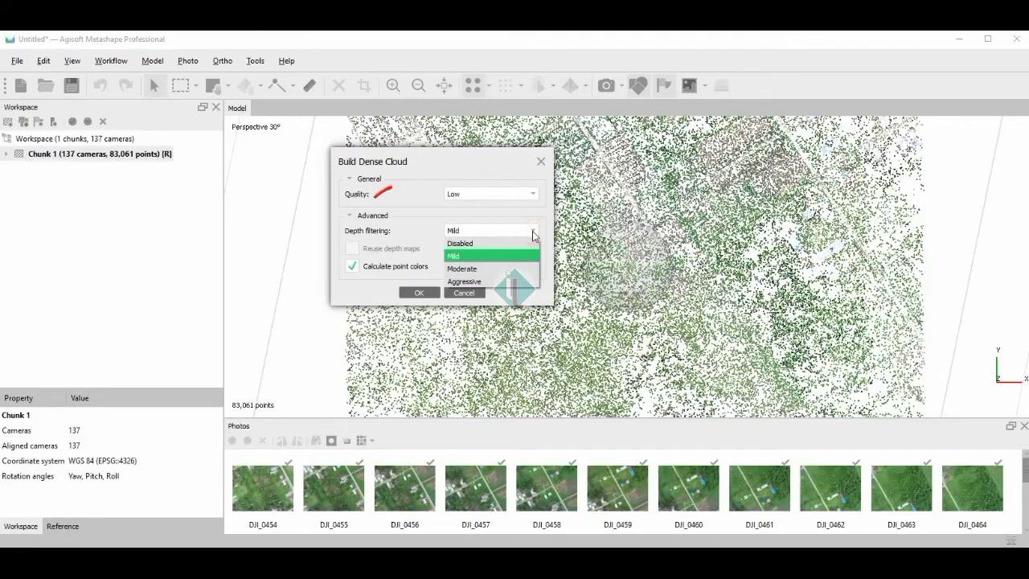
pyautogui.click(513, 281)
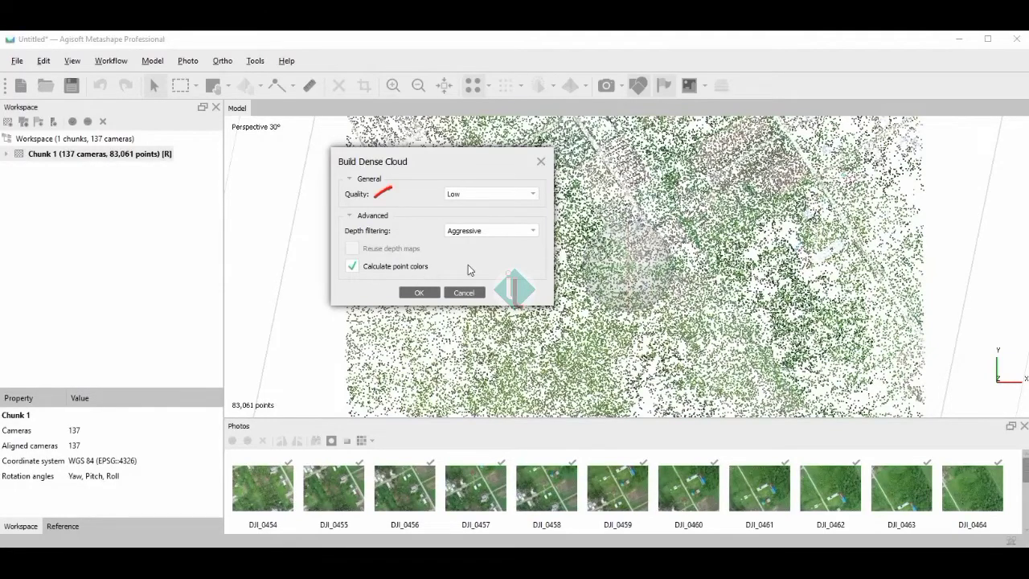
pyautogui.click(416, 293)
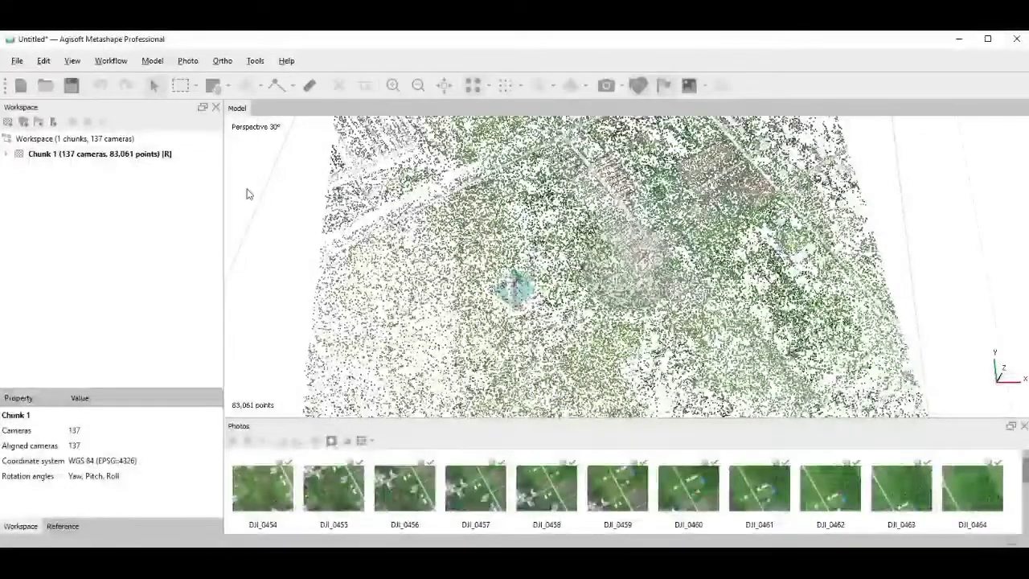
# Open the Build Mesh settings and use Dense cloud as the source data
pyautogui.click(111, 61)
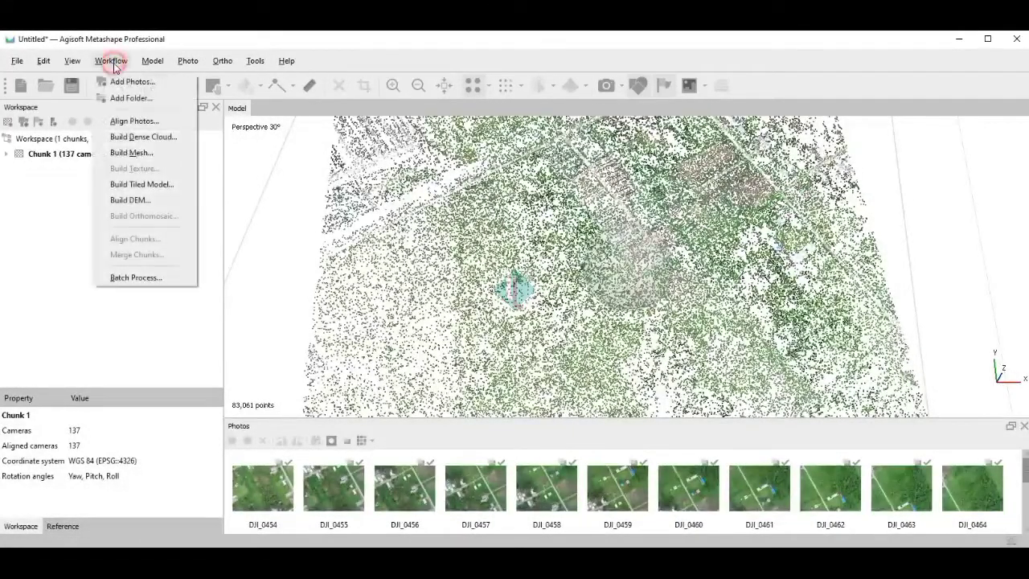
pyautogui.click(152, 153)
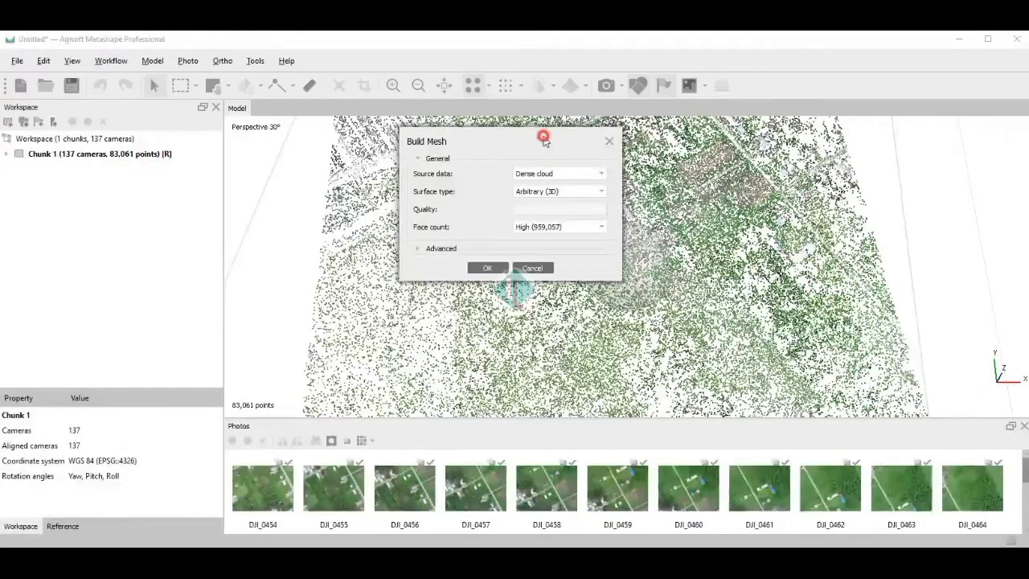
pyautogui.moveTo(542, 138); pyautogui.dragTo(463, 177)
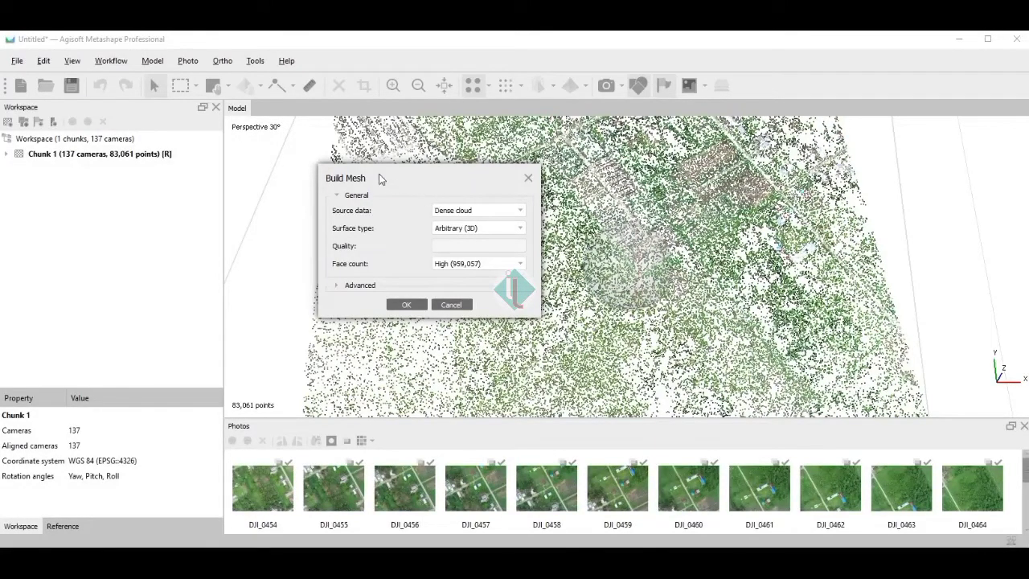
pyautogui.moveTo(381, 177); pyautogui.dragTo(382, 164)
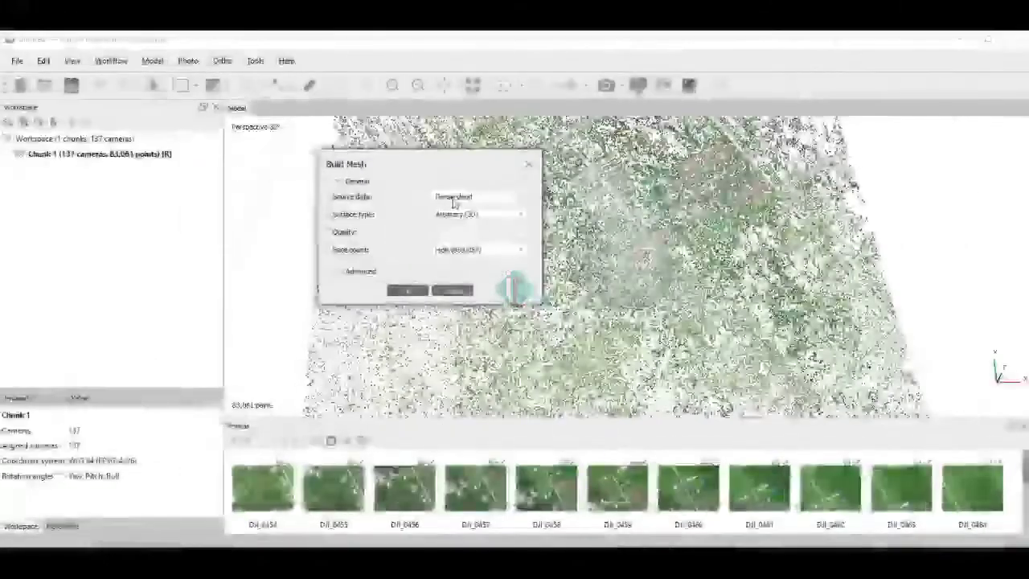
pyautogui.click(479, 196)
pyautogui.click(492, 221)
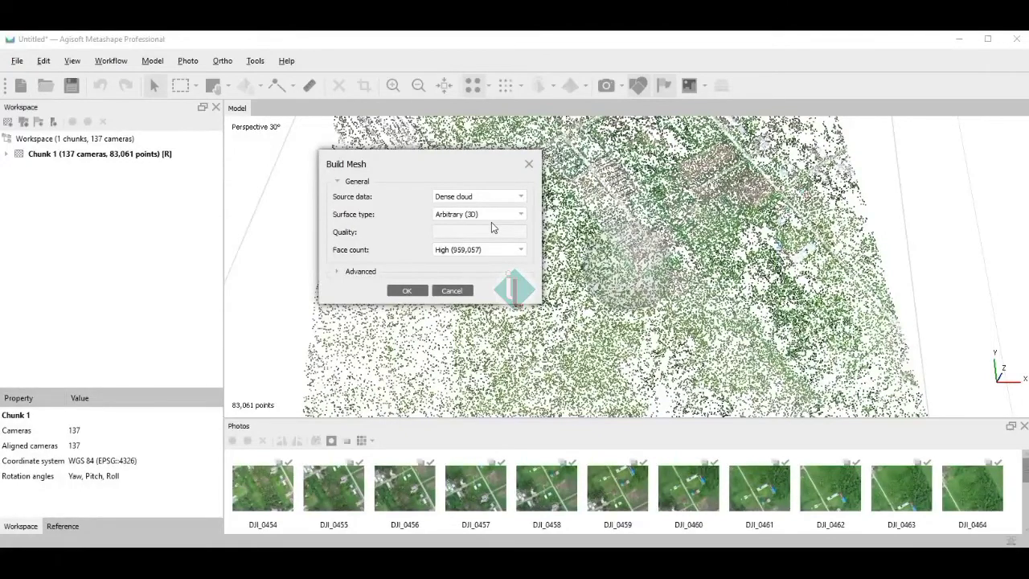
# Set the mesh surface type to Height field (2.5D) and the face count to Low
pyautogui.click(515, 216)
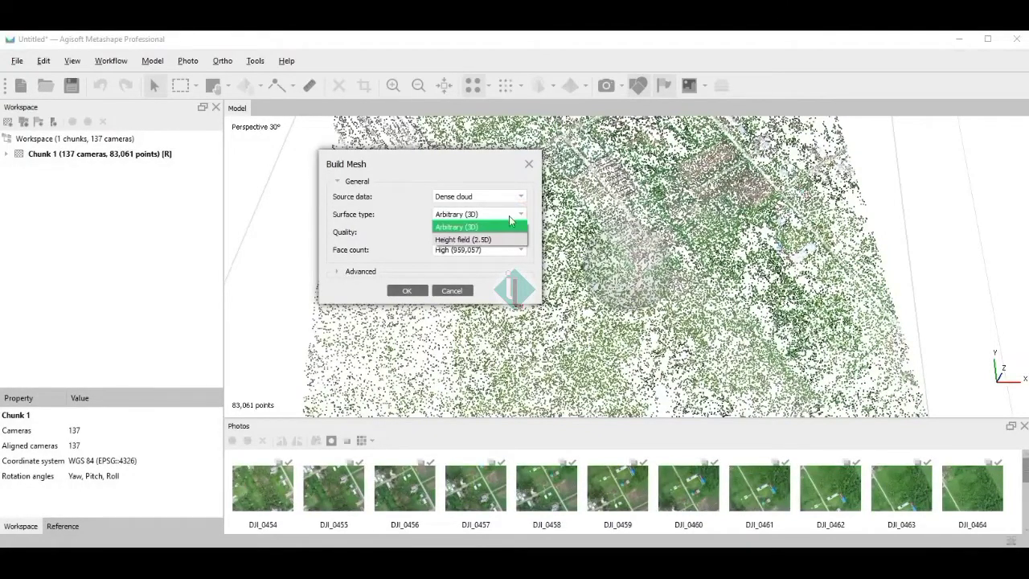
pyautogui.click(494, 238)
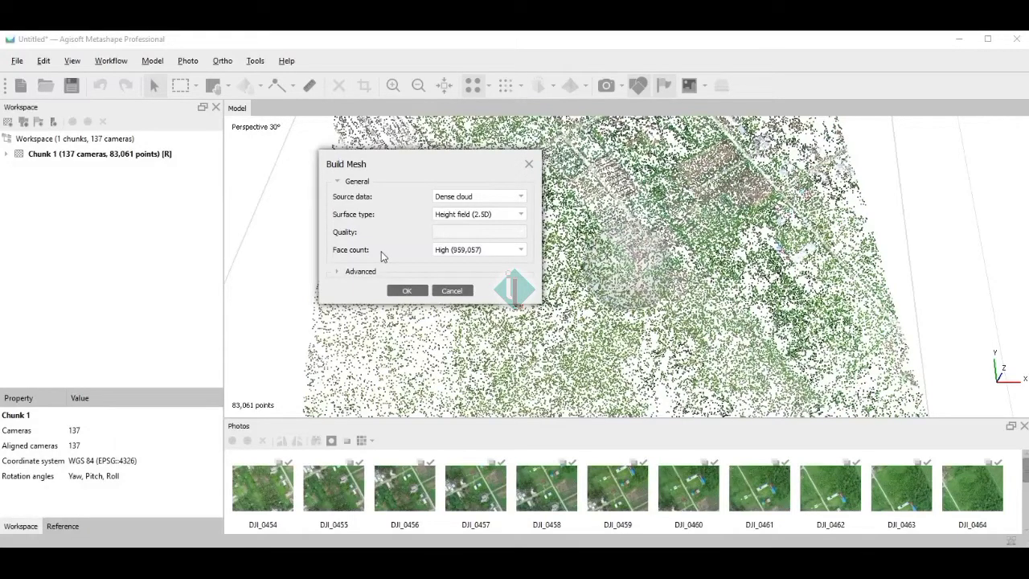
pyautogui.click(474, 250)
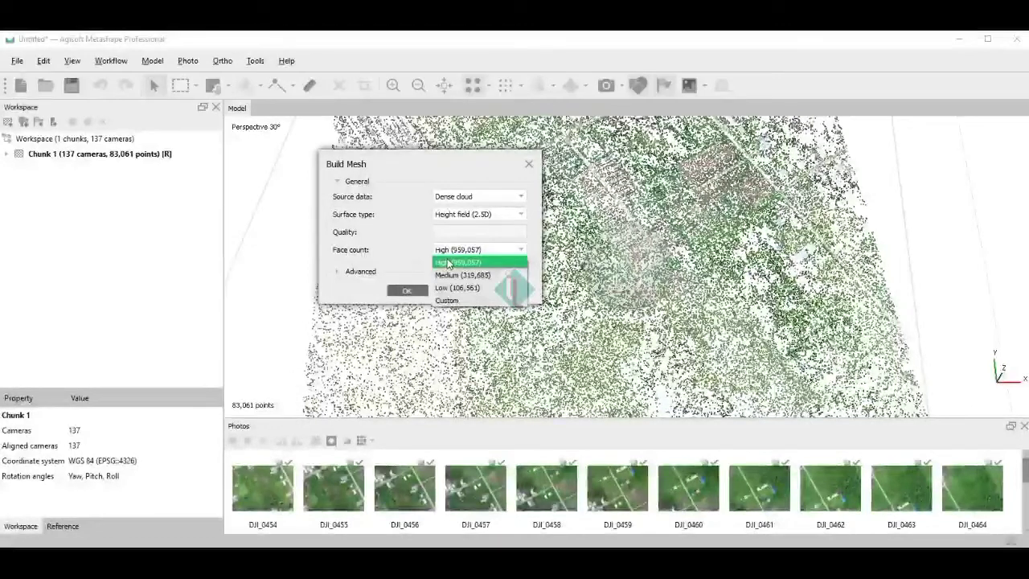
pyautogui.click(497, 288)
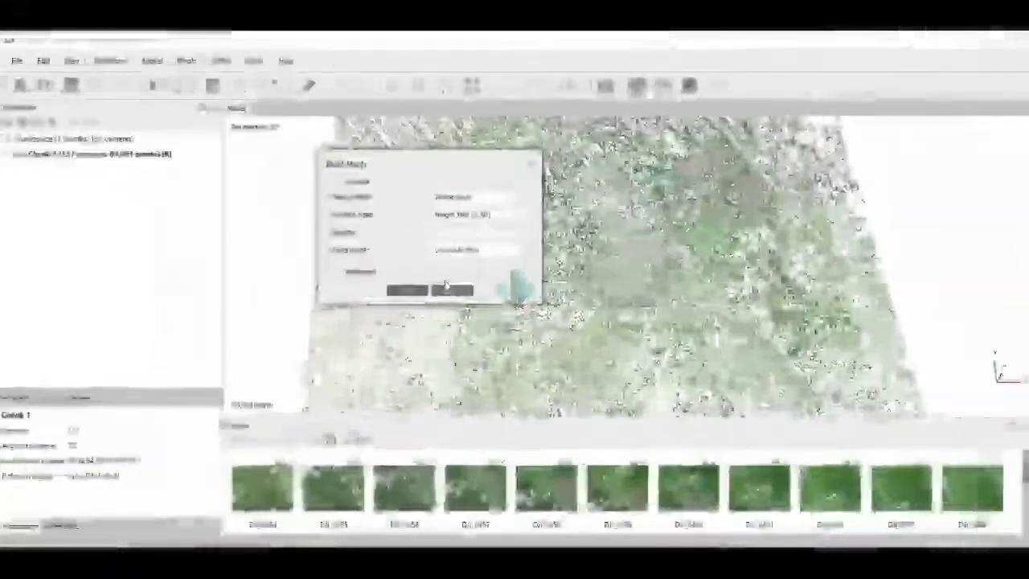
# Try Extrapolated interpolation, set it back to Enabled (default), and build the mesh
pyautogui.click(336, 271)
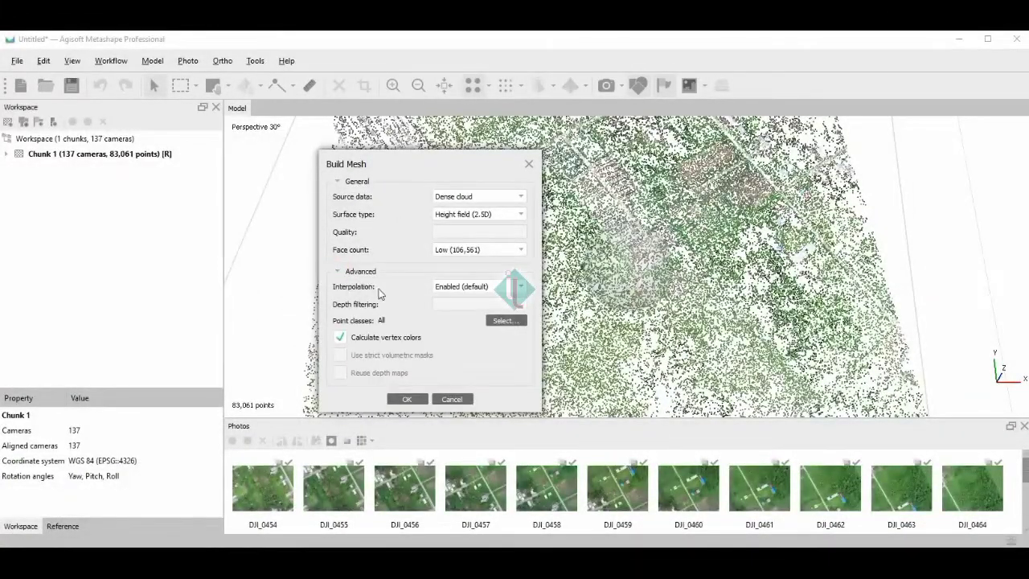
pyautogui.click(516, 287)
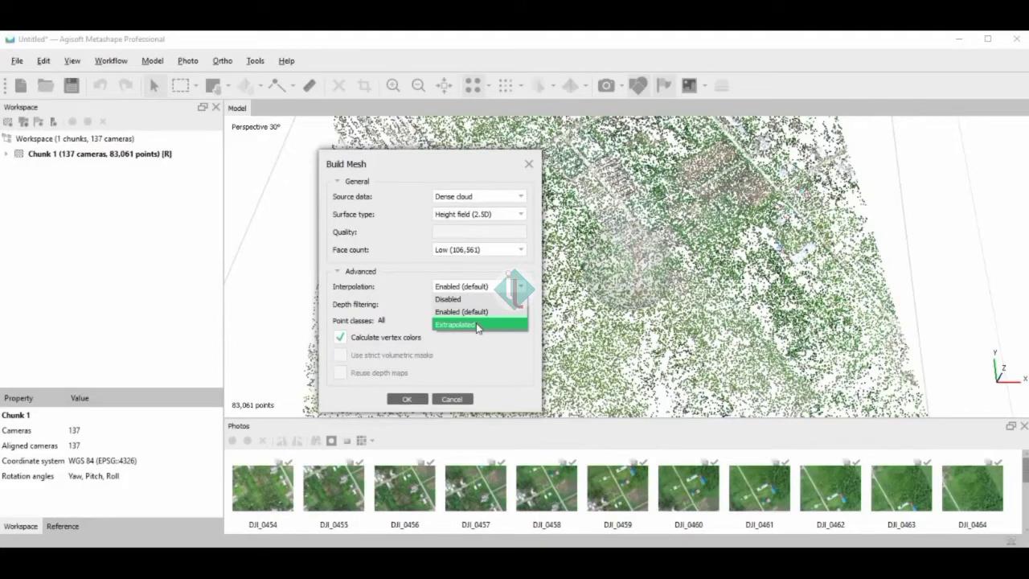
pyautogui.click(476, 323)
pyautogui.click(479, 288)
pyautogui.click(479, 314)
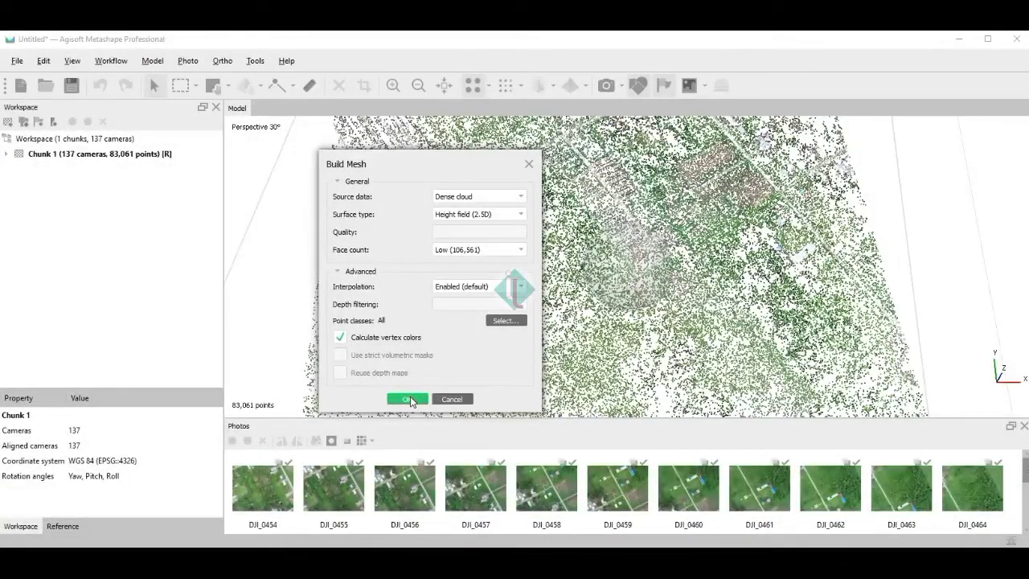
pyautogui.click(408, 398)
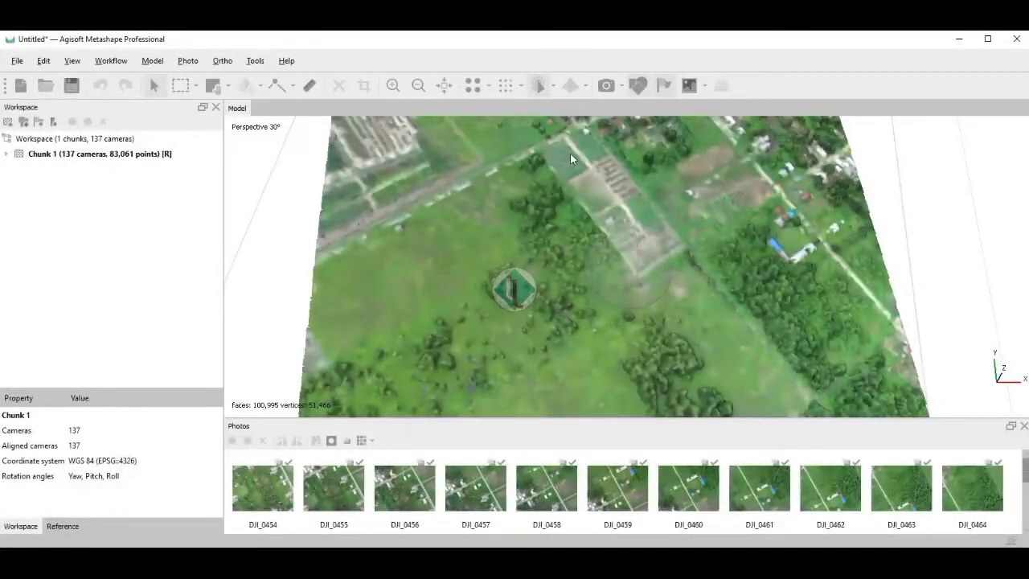
# Open the Build Texture settings for the finished mesh and set the mapping mode to Orthophoto
pyautogui.click(423, 86)
pyautogui.moveTo(638, 309); pyautogui.dragTo(615, 283)
pyautogui.moveTo(665, 339); pyautogui.dragTo(643, 272)
pyautogui.moveTo(804, 201); pyautogui.dragTo(599, 270)
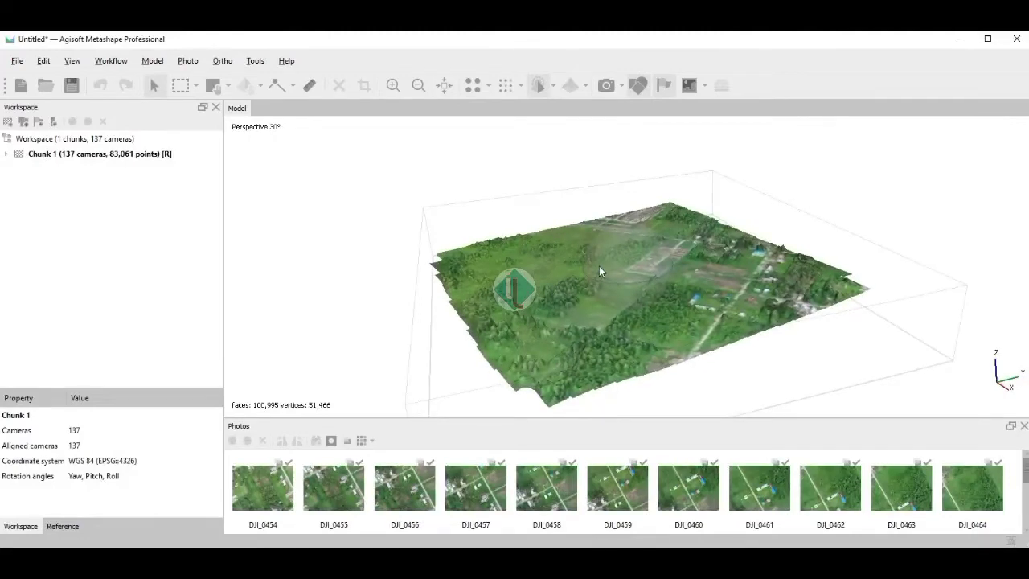
pyautogui.moveTo(492, 265)
pyautogui.mouseDown()
pyautogui.moveTo(571, 317)
pyautogui.moveTo(482, 257)
pyautogui.mouseUp()
pyautogui.click(112, 61)
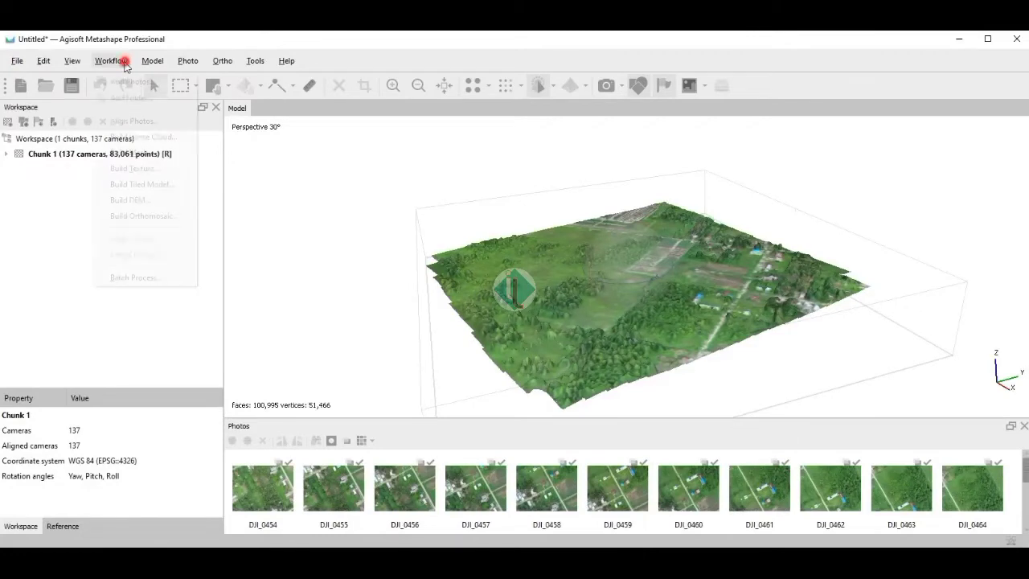
pyautogui.click(161, 171)
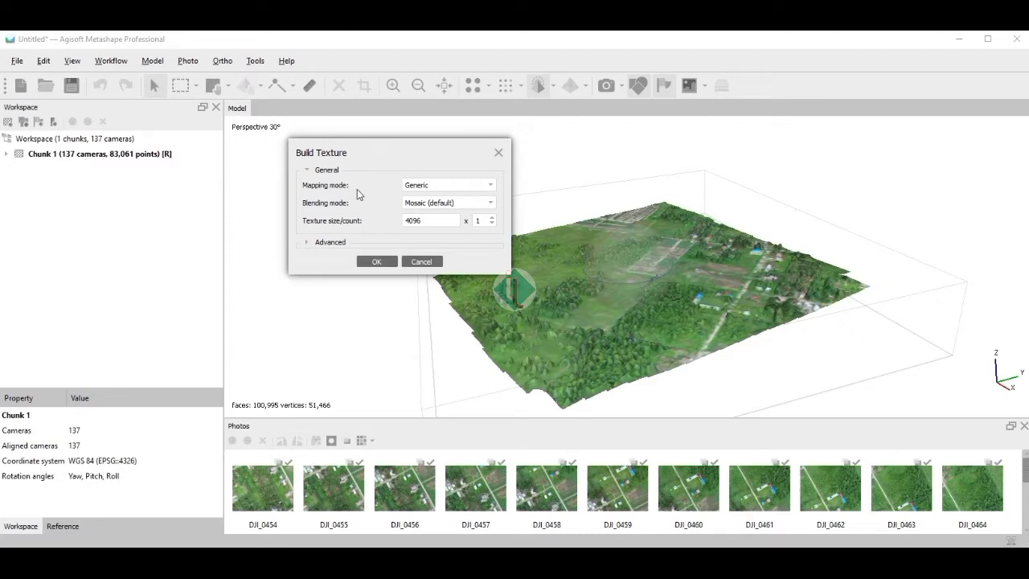
pyautogui.click(440, 186)
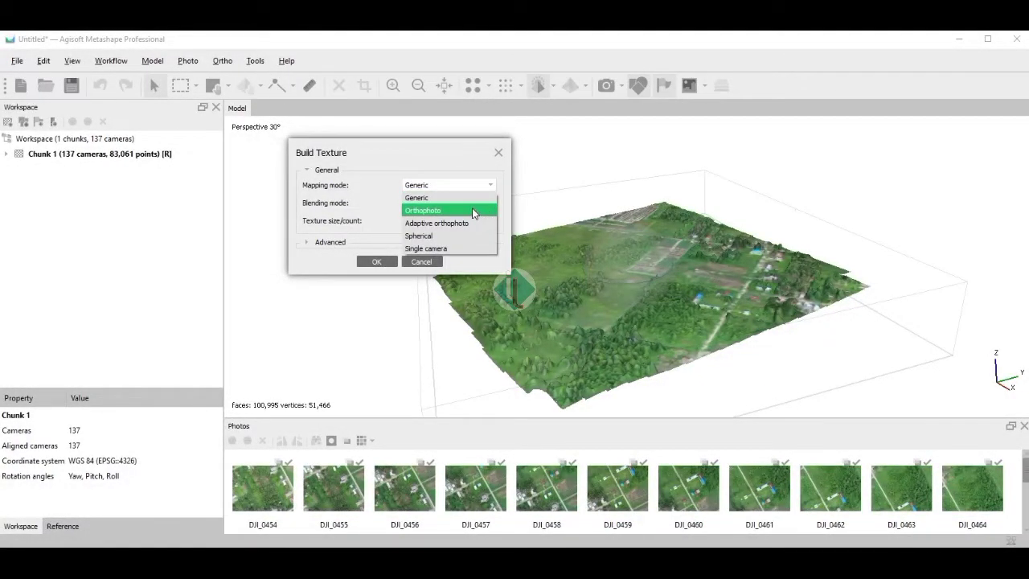
pyautogui.click(474, 211)
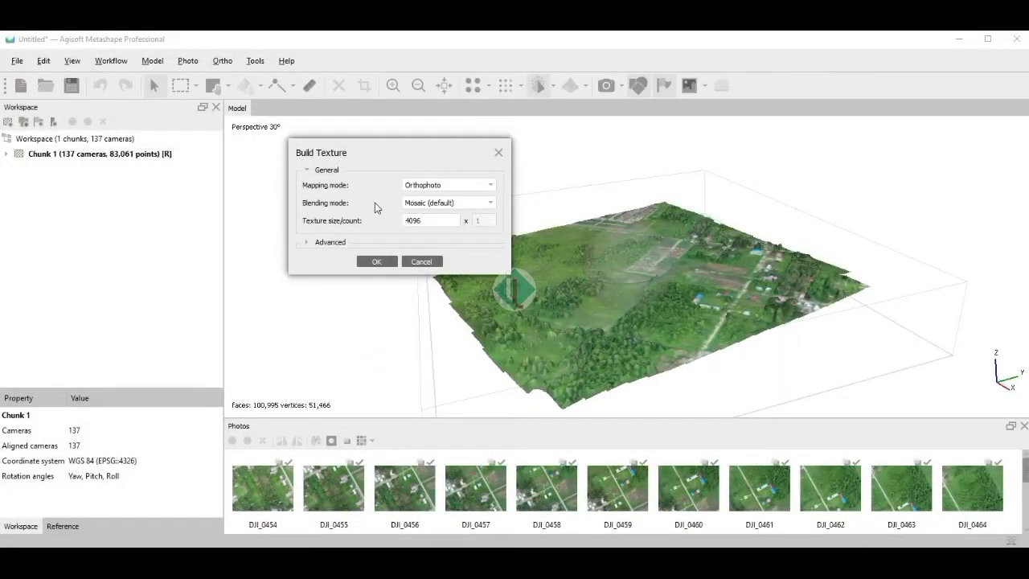
# Try Average blending, set it back to Mosaic (default), and build the texture with hole filling and the ghosting filter enabled
pyautogui.click(477, 207)
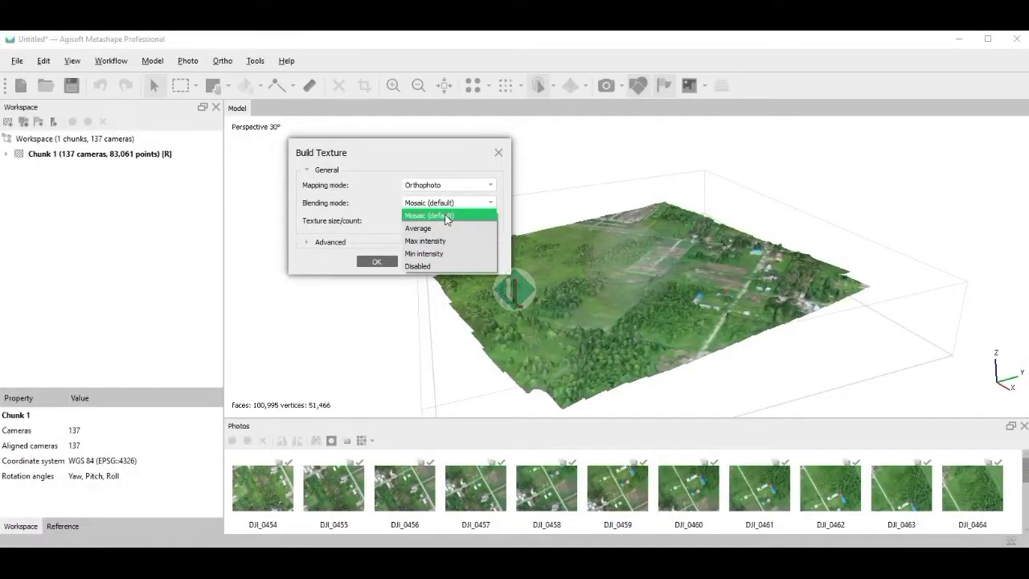
pyautogui.click(447, 217)
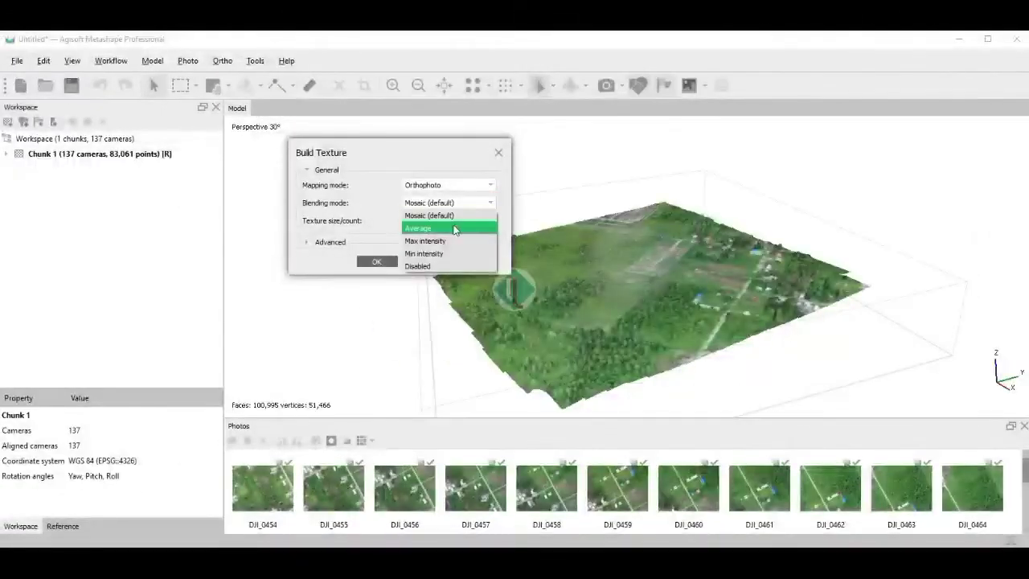
pyautogui.click(473, 234)
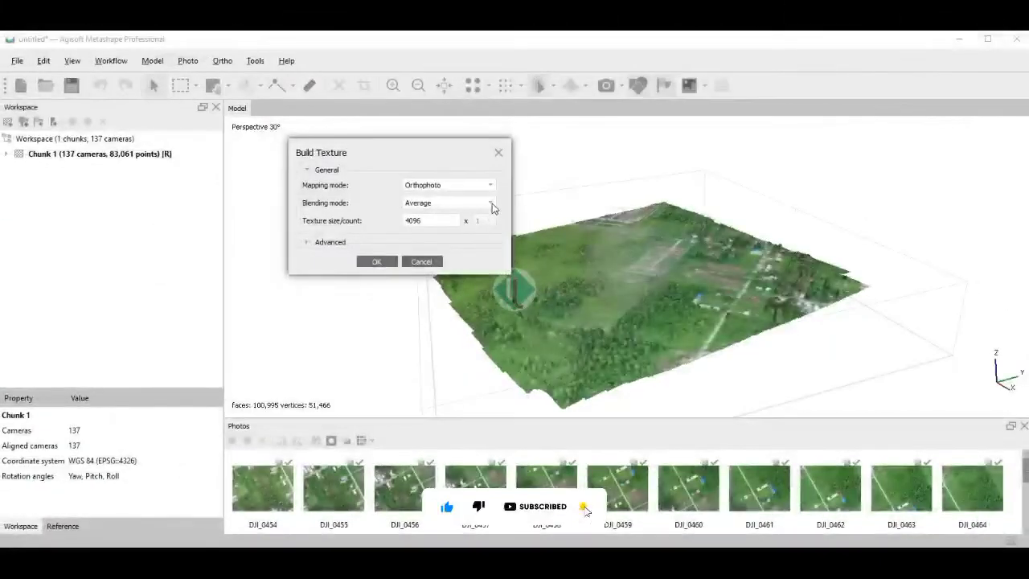
pyautogui.click(490, 204)
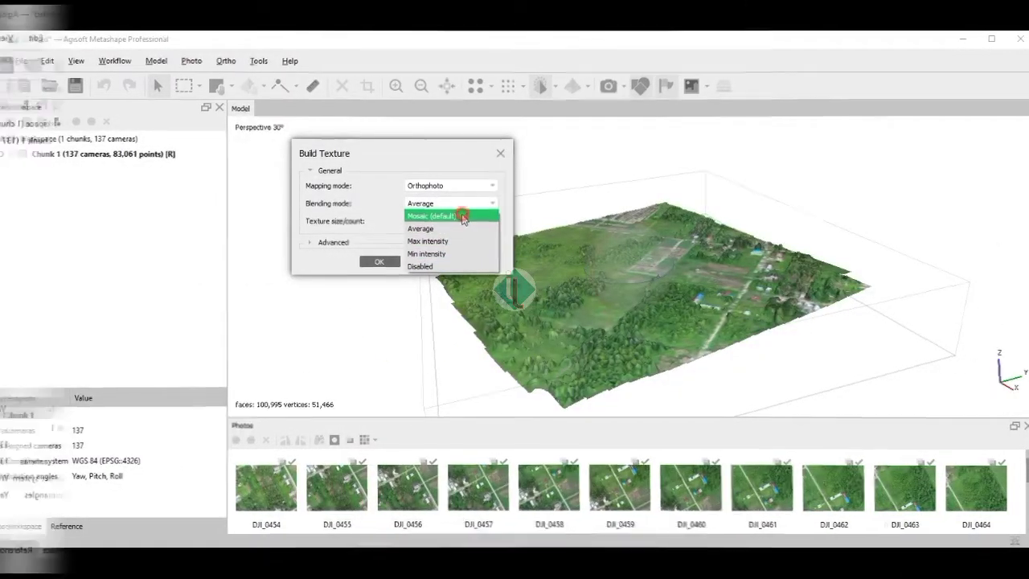
pyautogui.click(460, 215)
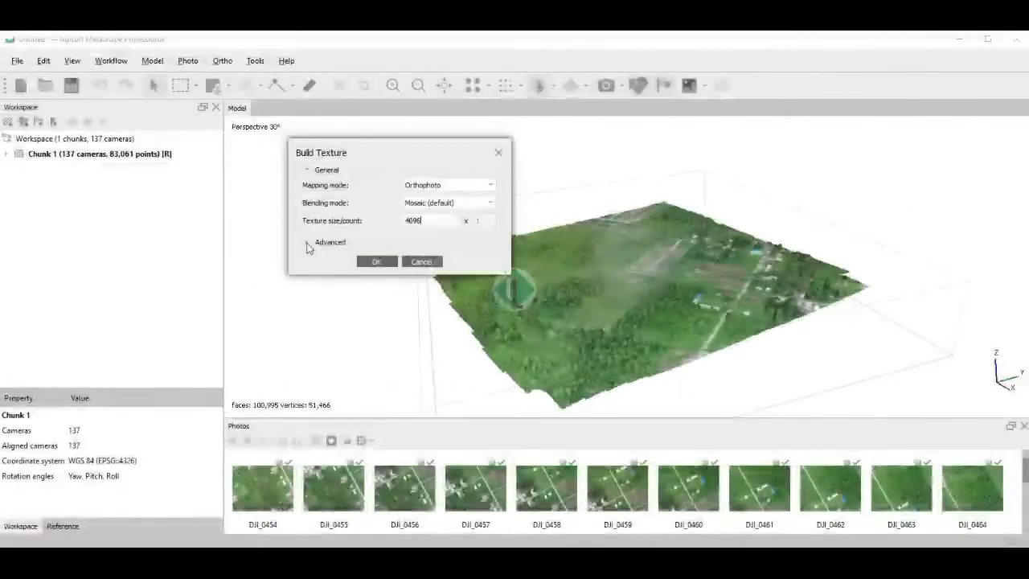
pyautogui.click(306, 243)
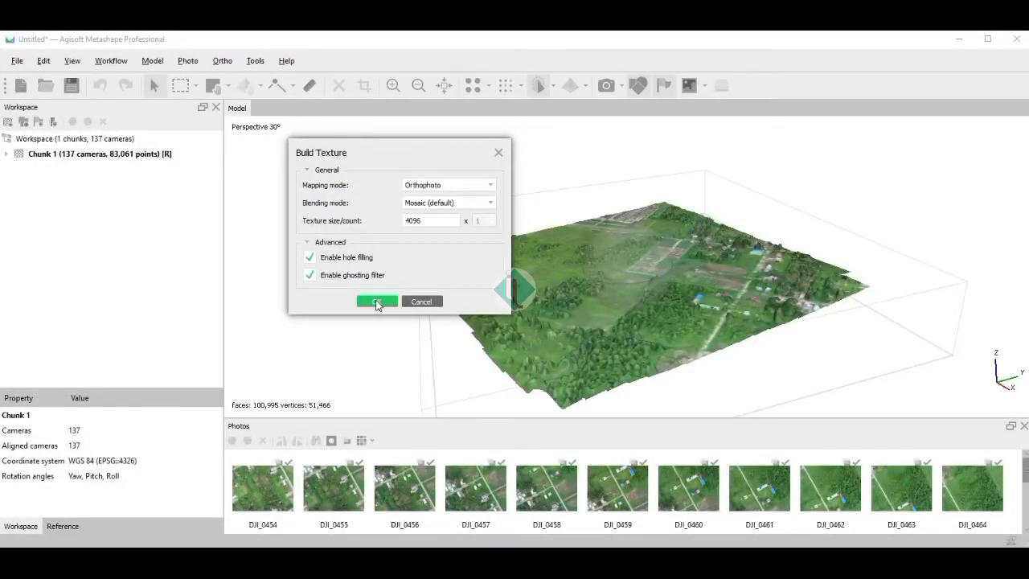
pyautogui.click(376, 303)
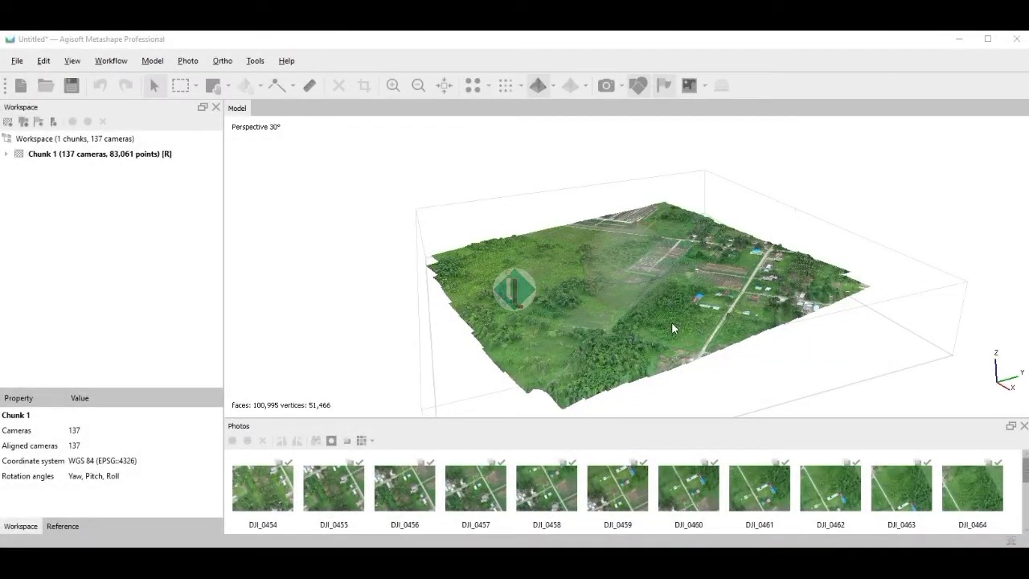
# Save the project as JT_205 in the Foto_Drone folder as a Metashape Project (*.psx)
pyautogui.click(393, 85)
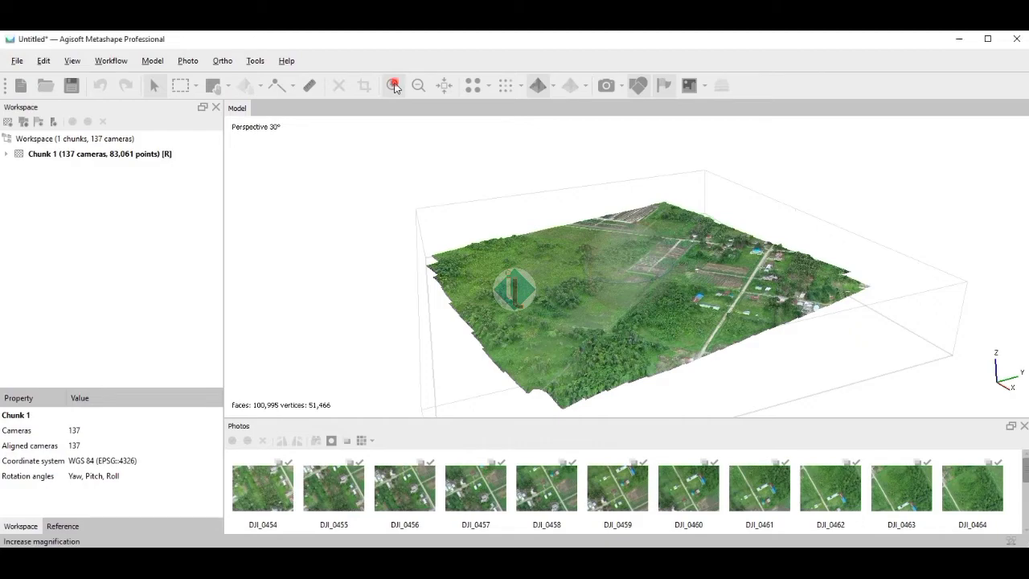
pyautogui.click(393, 85)
pyautogui.moveTo(617, 356)
pyautogui.mouseDown()
pyautogui.moveTo(596, 342)
pyautogui.moveTo(612, 341)
pyautogui.mouseUp()
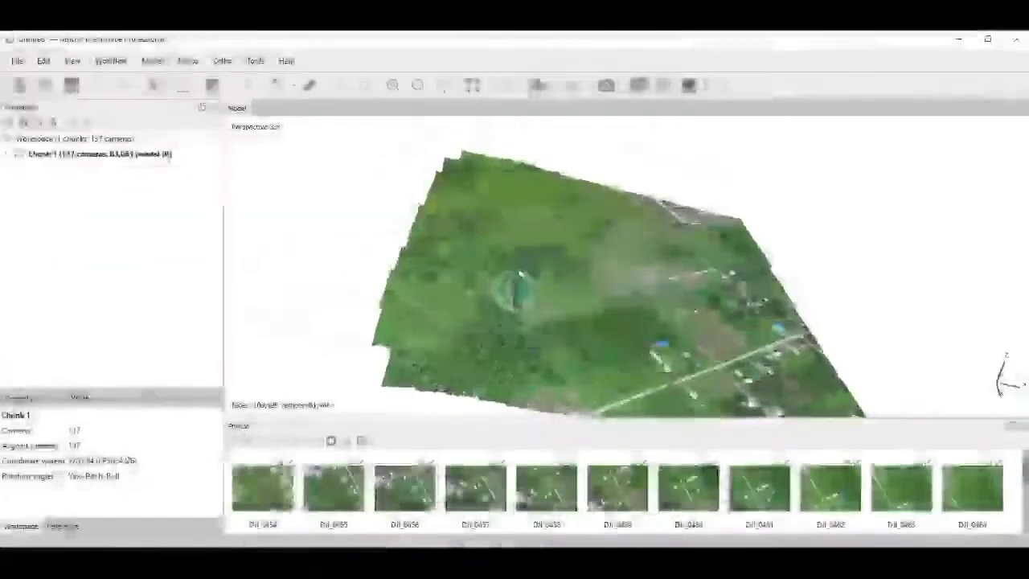
pyautogui.moveTo(702, 377)
pyautogui.mouseDown()
pyautogui.moveTo(695, 325)
pyautogui.moveTo(654, 290)
pyautogui.moveTo(693, 360)
pyautogui.mouseUp()
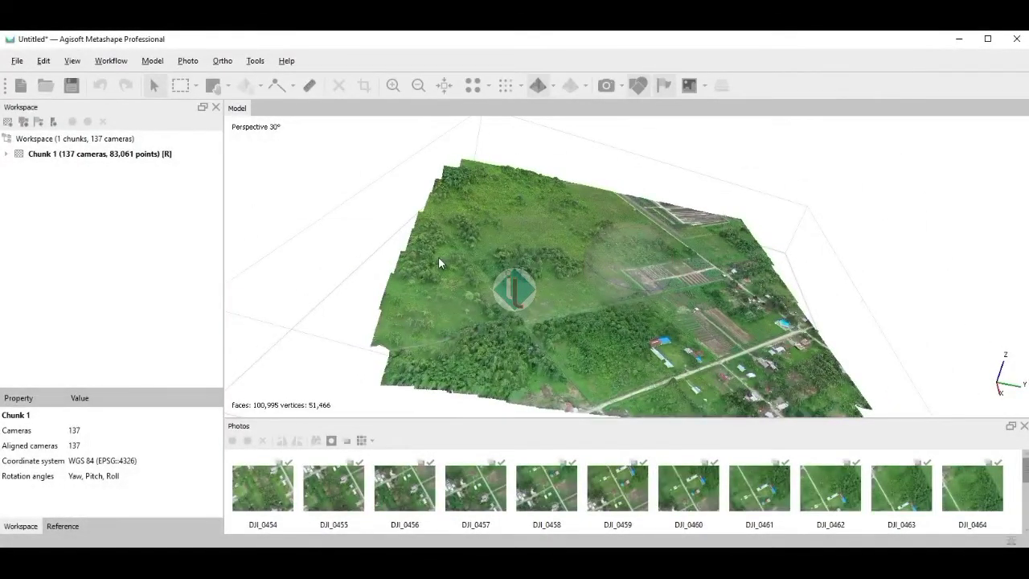
pyautogui.click(71, 85)
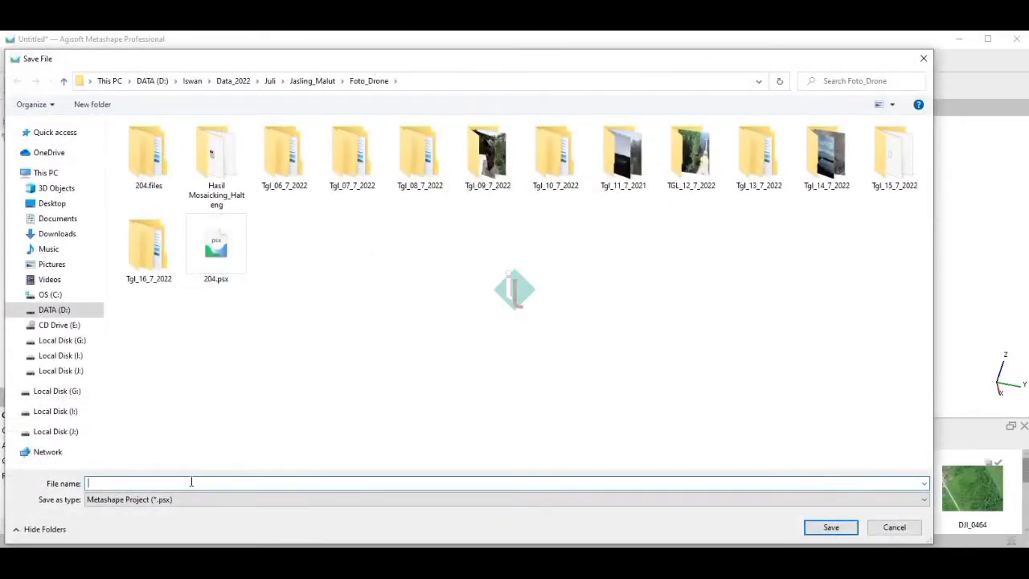
pyautogui.write('JT_20')
pyautogui.write('2')
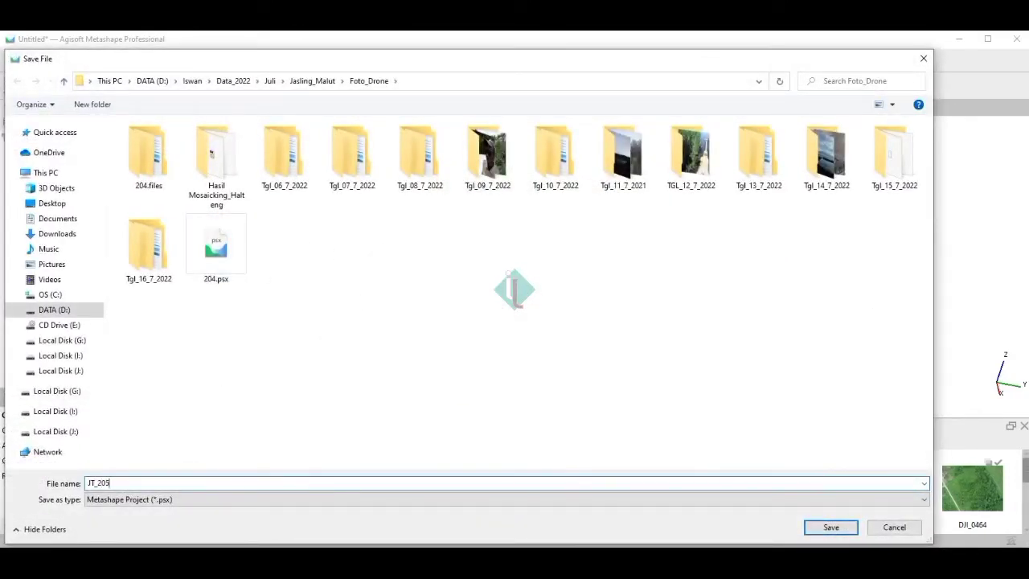
pyautogui.click(828, 528)
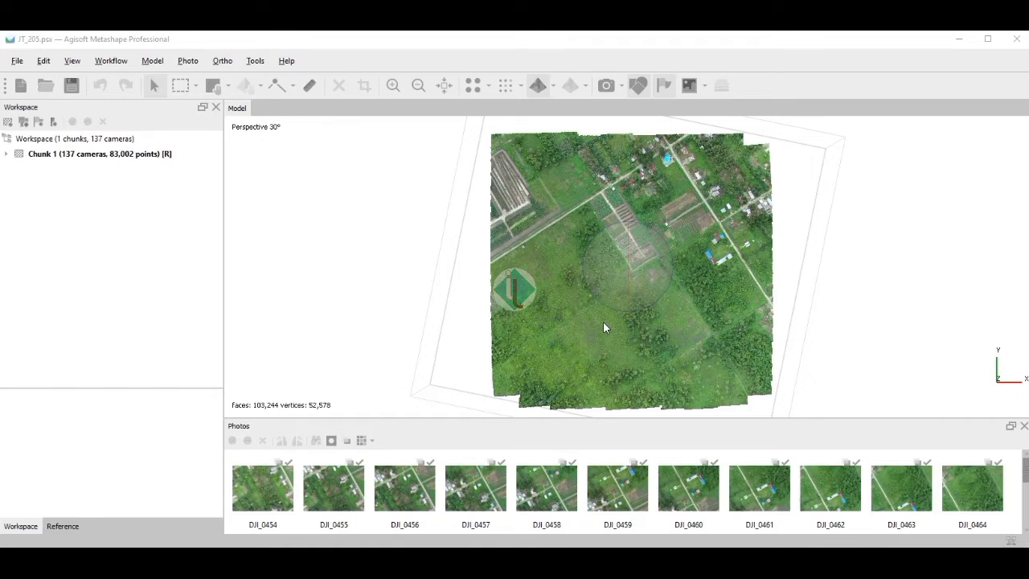
# Open the Build DEM settings and bring up the full list of coordinate systems for the projection
pyautogui.click(111, 61)
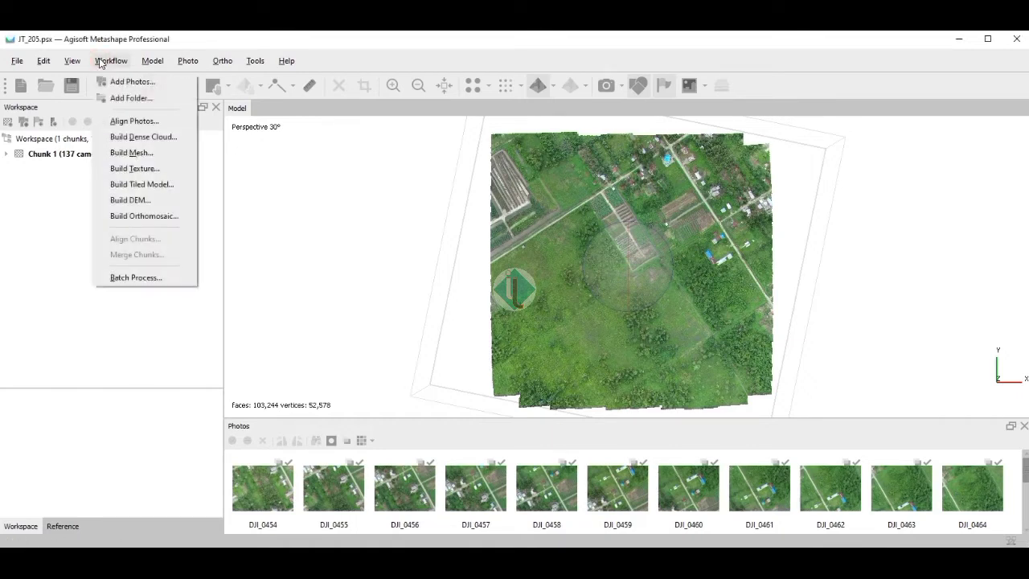
pyautogui.click(142, 206)
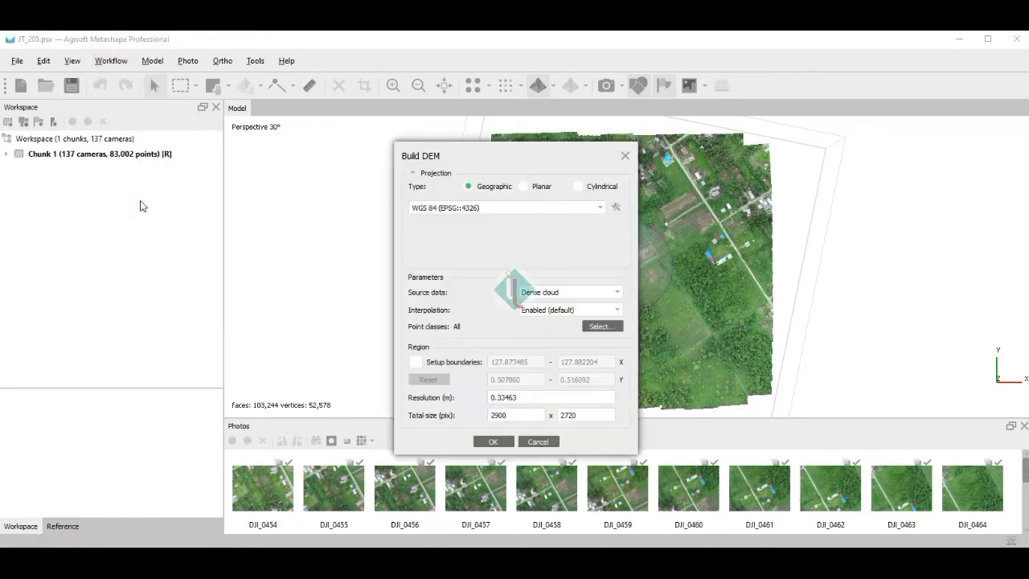
pyautogui.moveTo(506, 153); pyautogui.dragTo(373, 124)
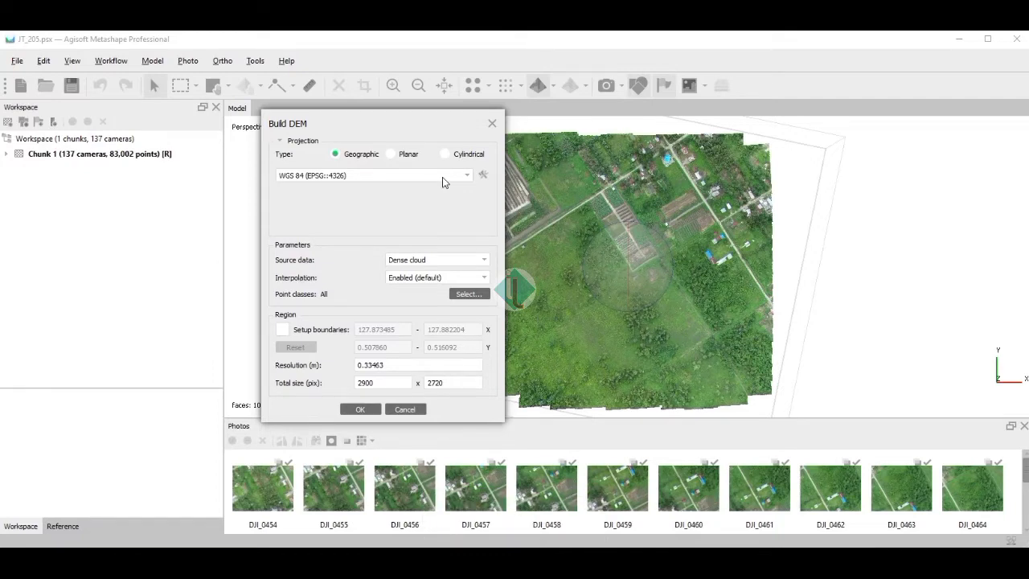
pyautogui.click(468, 178)
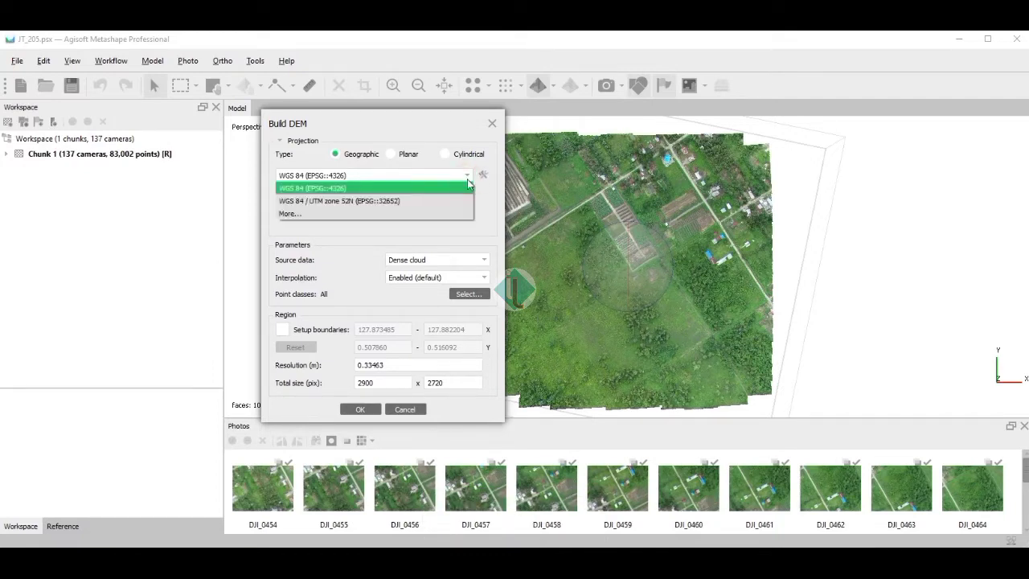
pyautogui.click(325, 214)
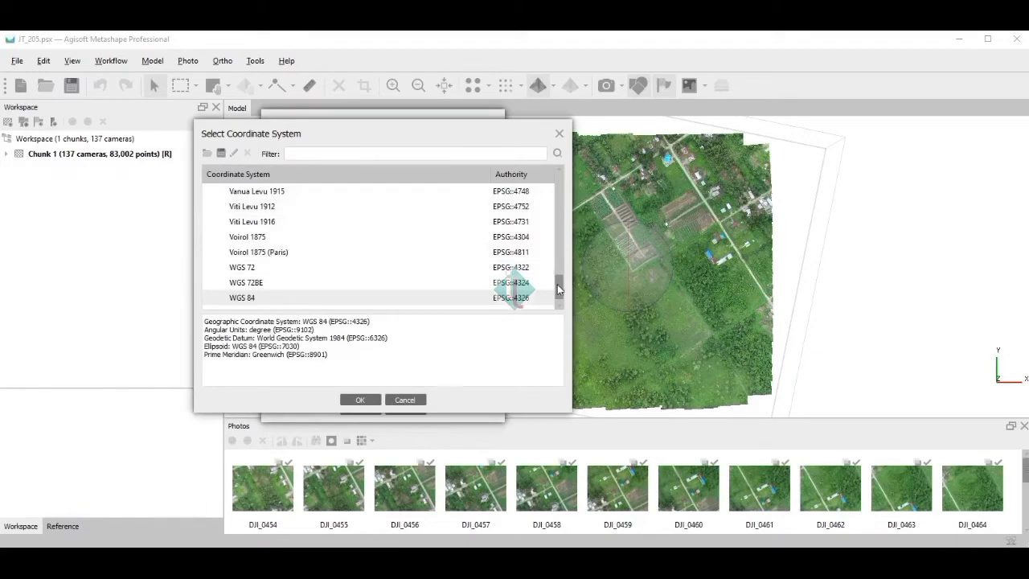
# Set the DEM projection to the projected coordinate system WGS 84 / UTM zone 52N (EPSG::32652)
pyautogui.moveTo(556, 286); pyautogui.dragTo(560, 305)
pyautogui.click(207, 298)
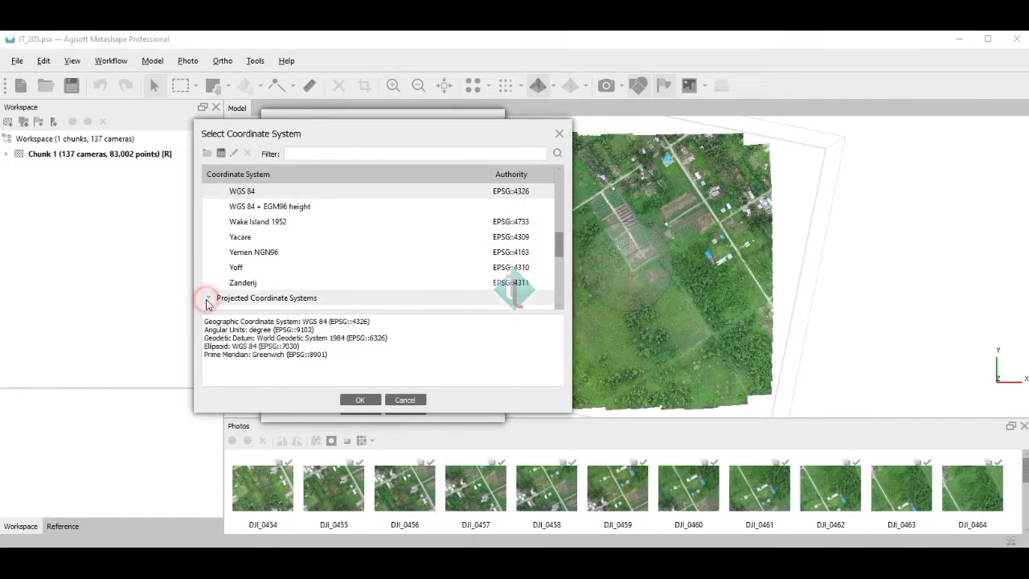
pyautogui.moveTo(560, 245); pyautogui.dragTo(562, 299)
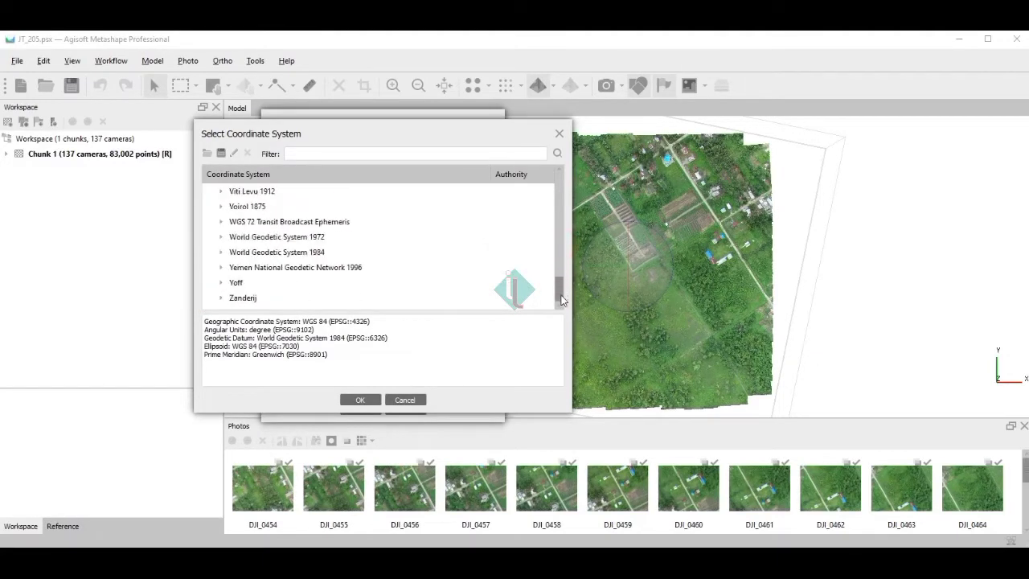
pyautogui.click(219, 255)
pyautogui.moveTo(555, 244); pyautogui.dragTo(559, 280)
pyautogui.scroll(-2, 559, 279)
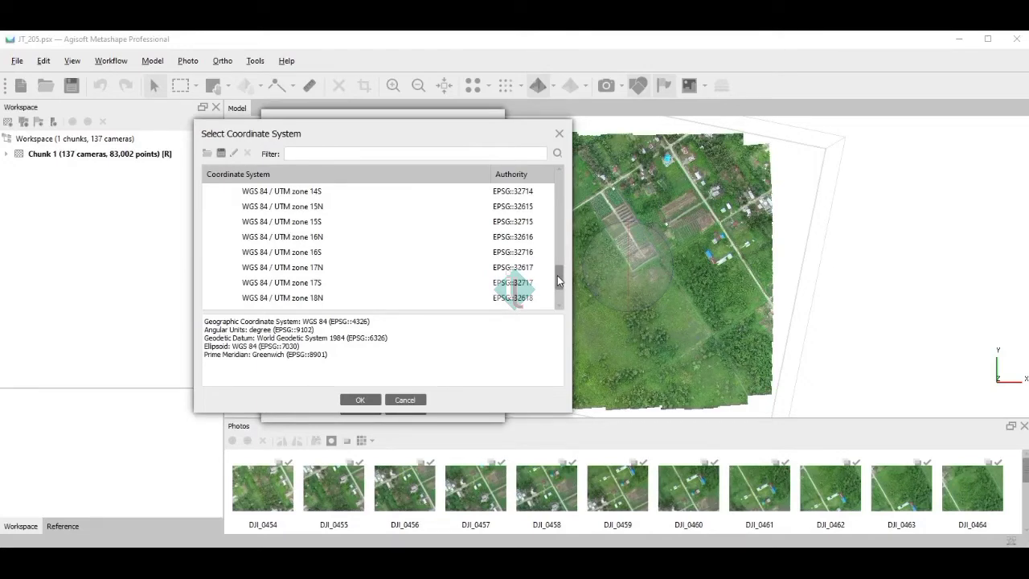
pyautogui.moveTo(557, 275); pyautogui.dragTo(557, 285)
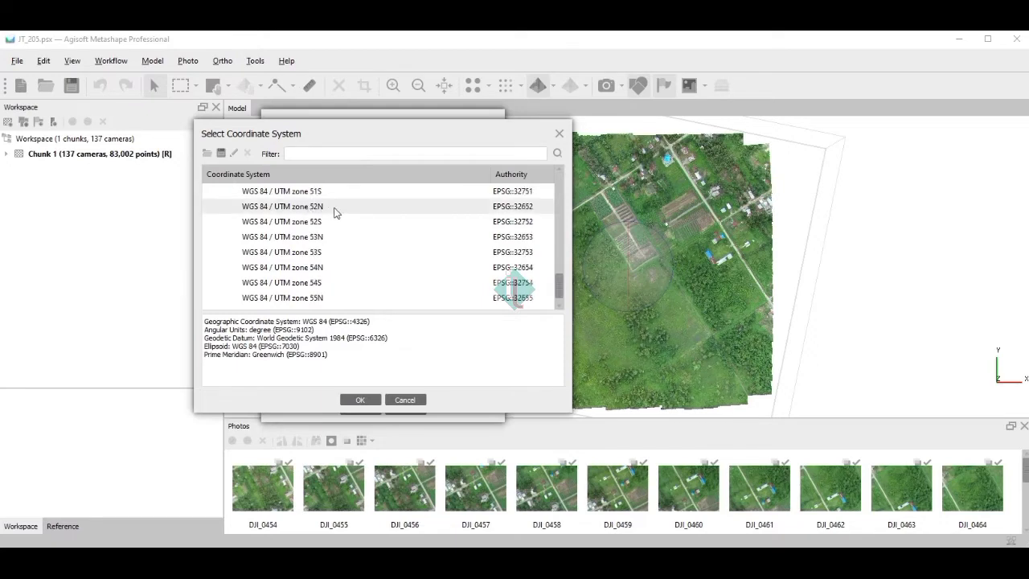
pyautogui.click(336, 207)
pyautogui.click(361, 399)
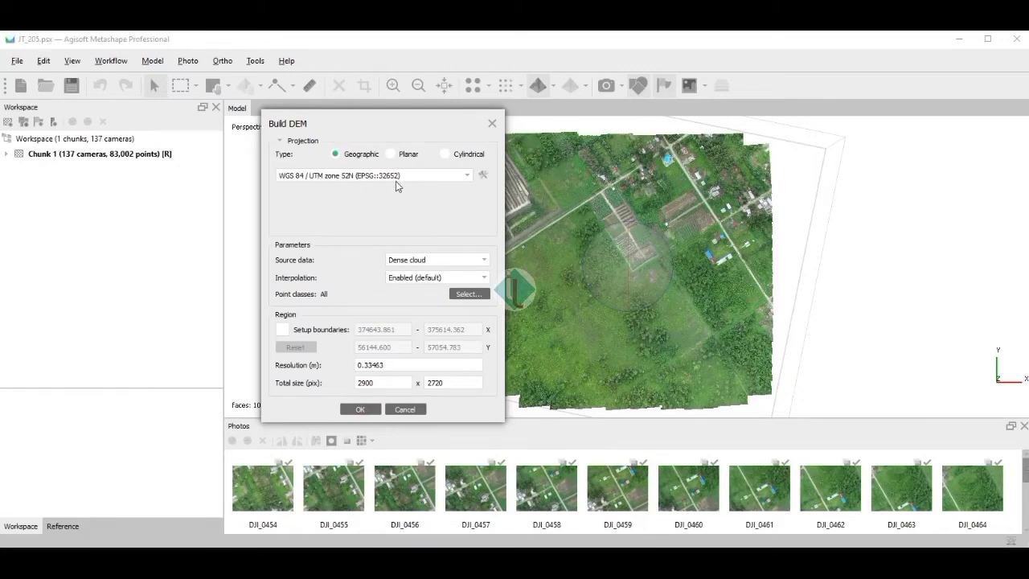
# Use Dense cloud as the DEM source data with Enabled (default) interpolation, and build the DEM
pyautogui.click(470, 262)
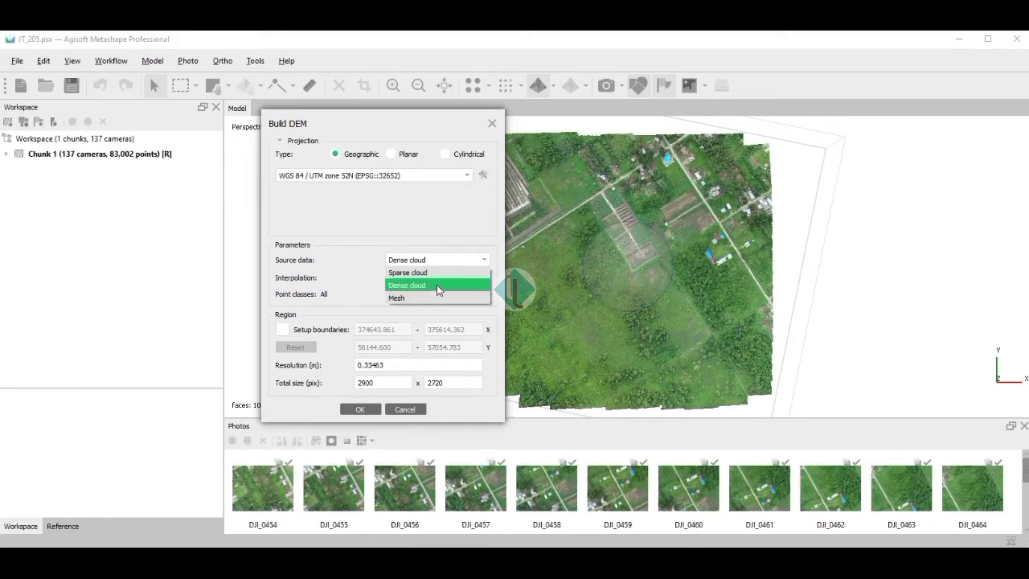
pyautogui.click(439, 286)
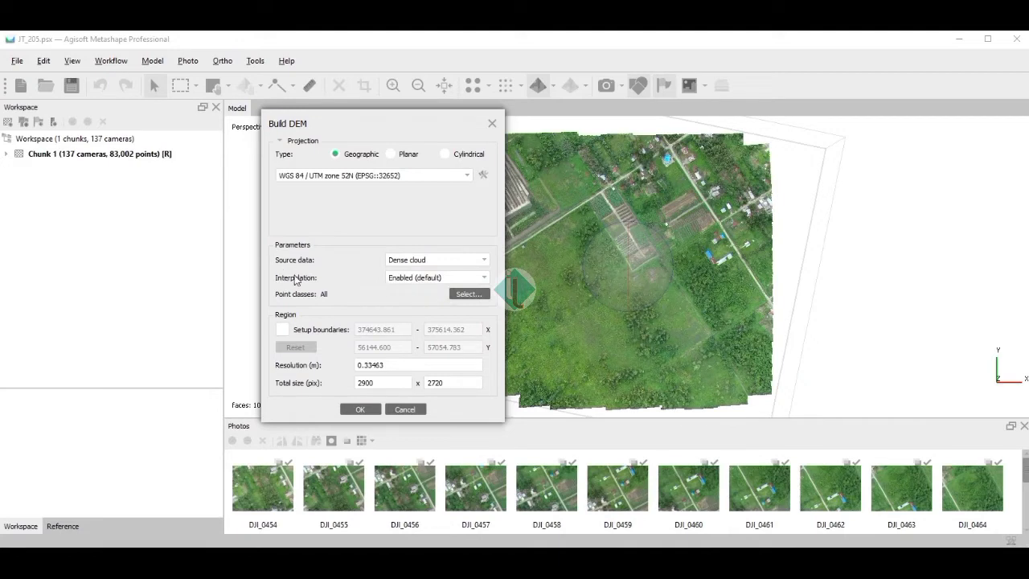
pyautogui.click(484, 278)
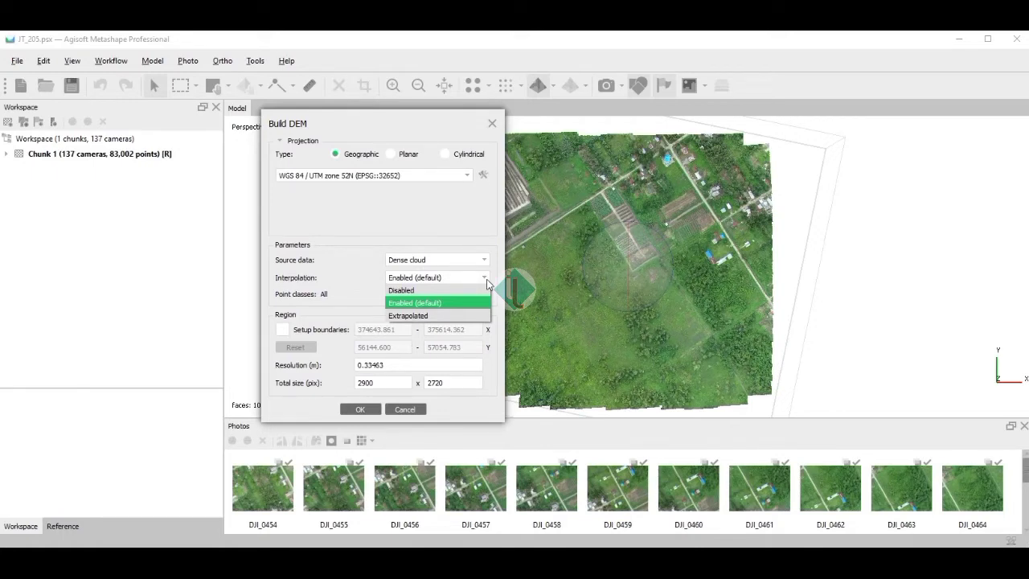
pyautogui.click(395, 304)
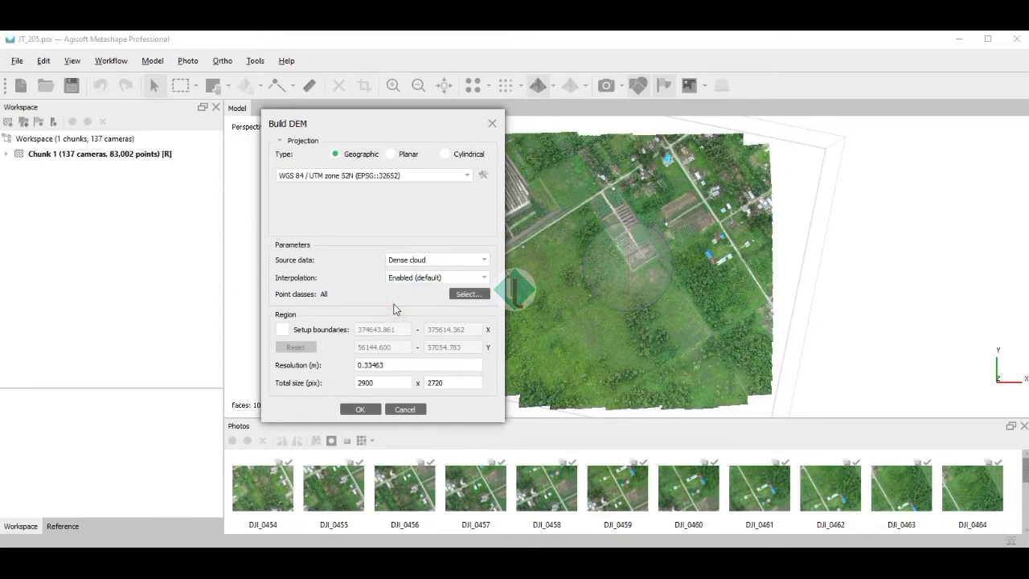
pyautogui.click(362, 409)
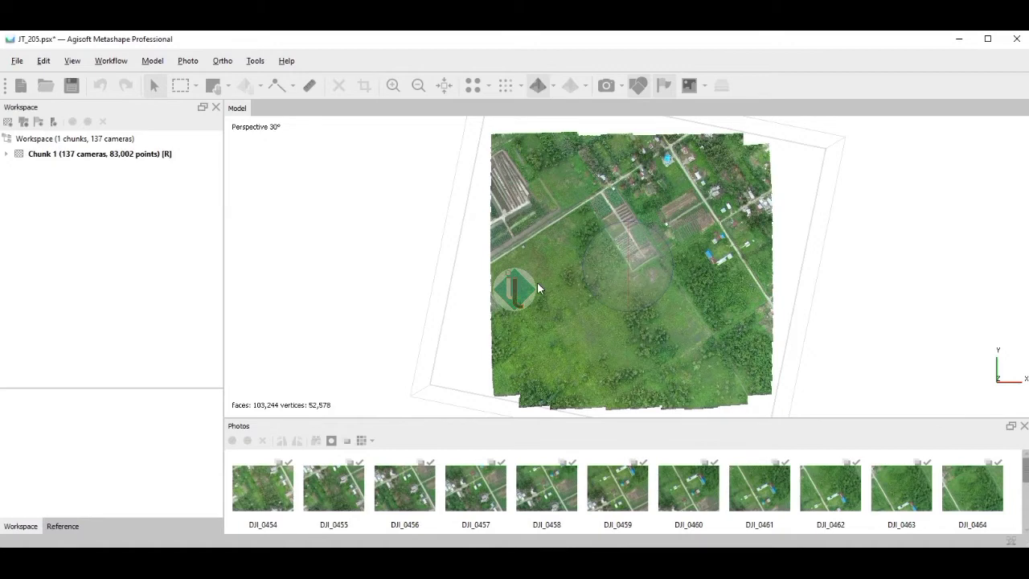
# Build the orthomosaic with DEM as the surface, Mosaic (default) blending and hole filling enabled
pyautogui.click(111, 60)
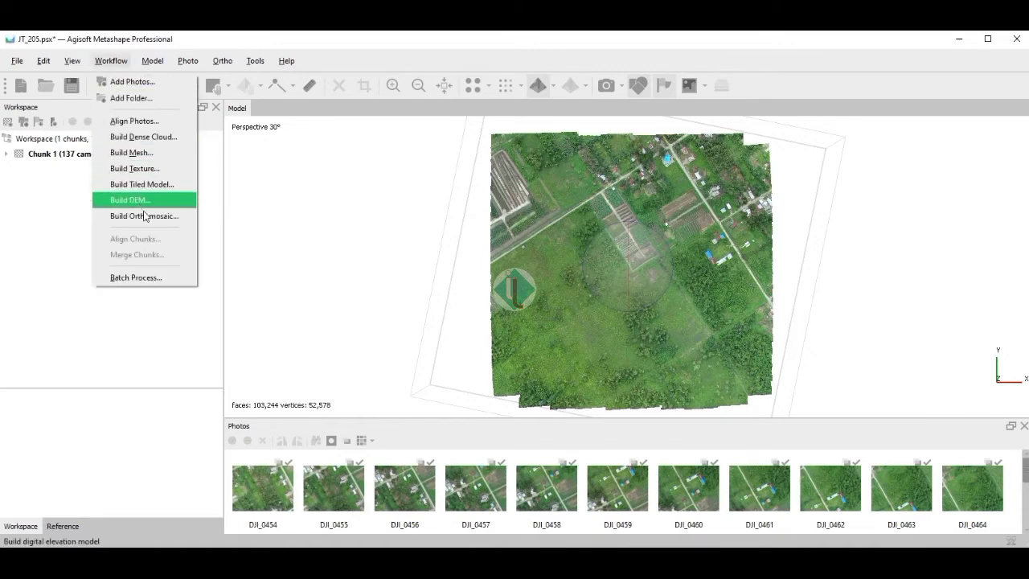
pyautogui.click(171, 217)
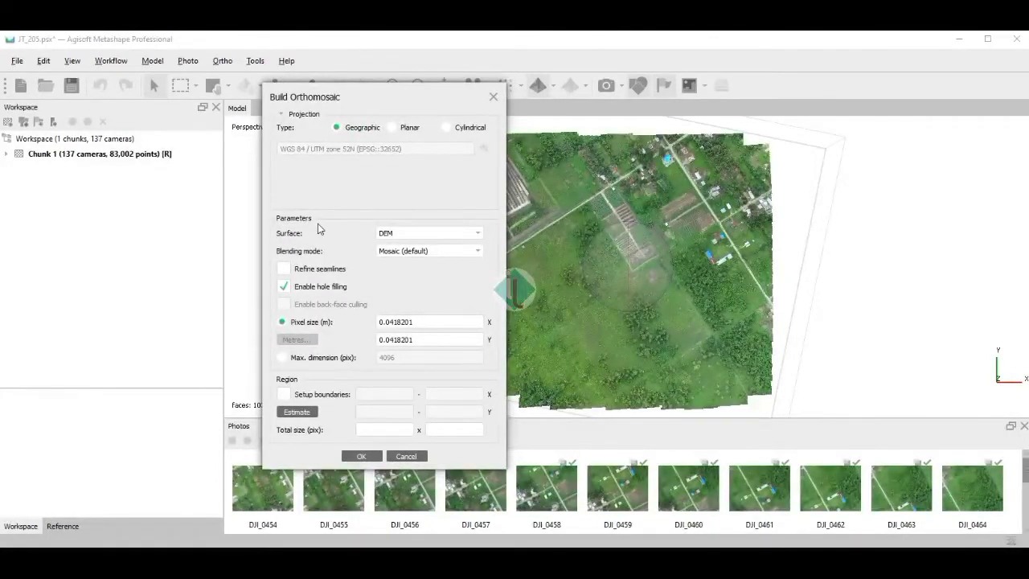
pyautogui.click(426, 235)
pyautogui.click(414, 247)
pyautogui.click(482, 252)
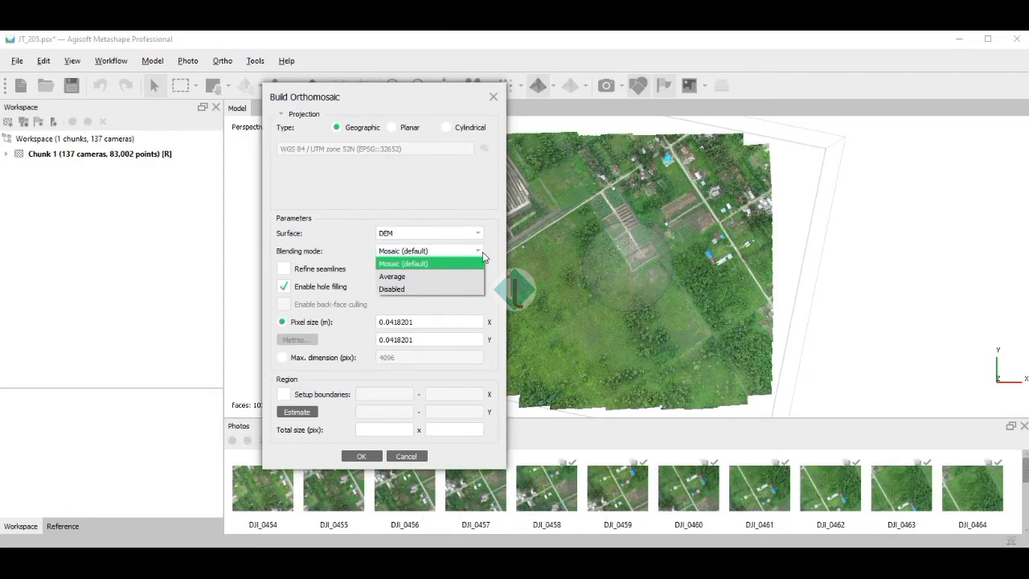
pyautogui.click(432, 270)
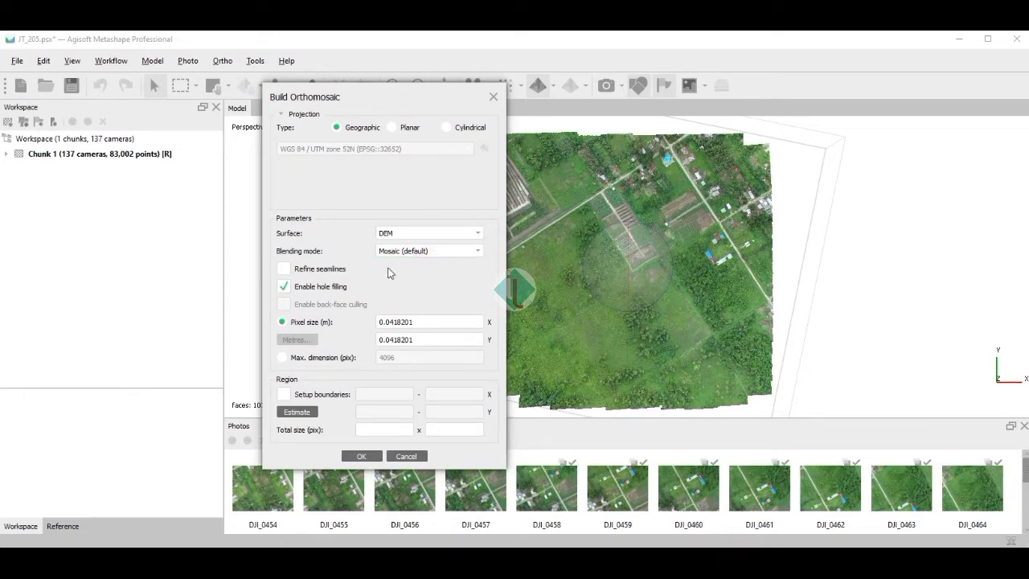
pyautogui.click(351, 459)
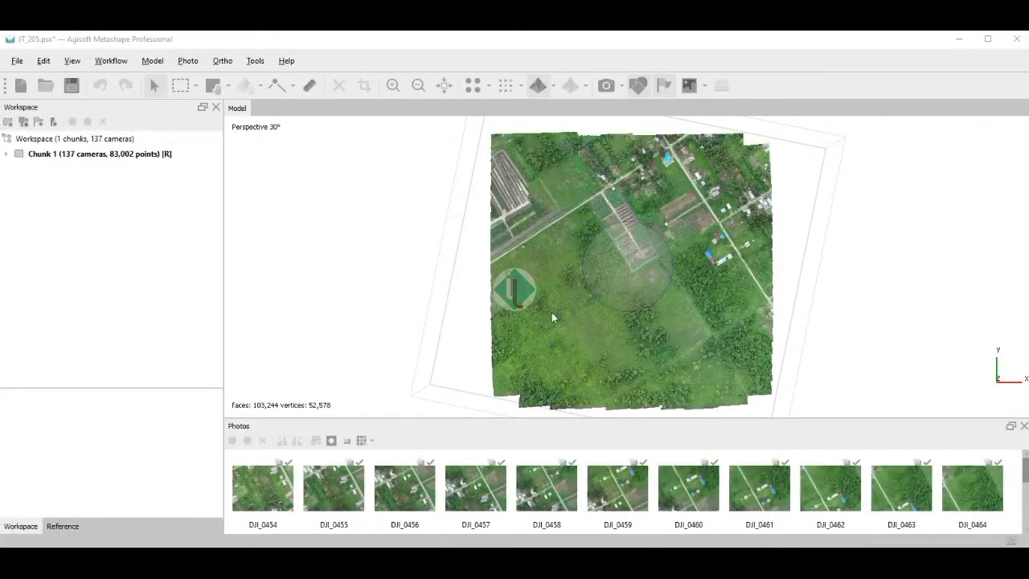
# Examine the fields and houses in the middle of the textured model up close
pyautogui.click(402, 85)
pyautogui.click(402, 85)
pyautogui.click(402, 86)
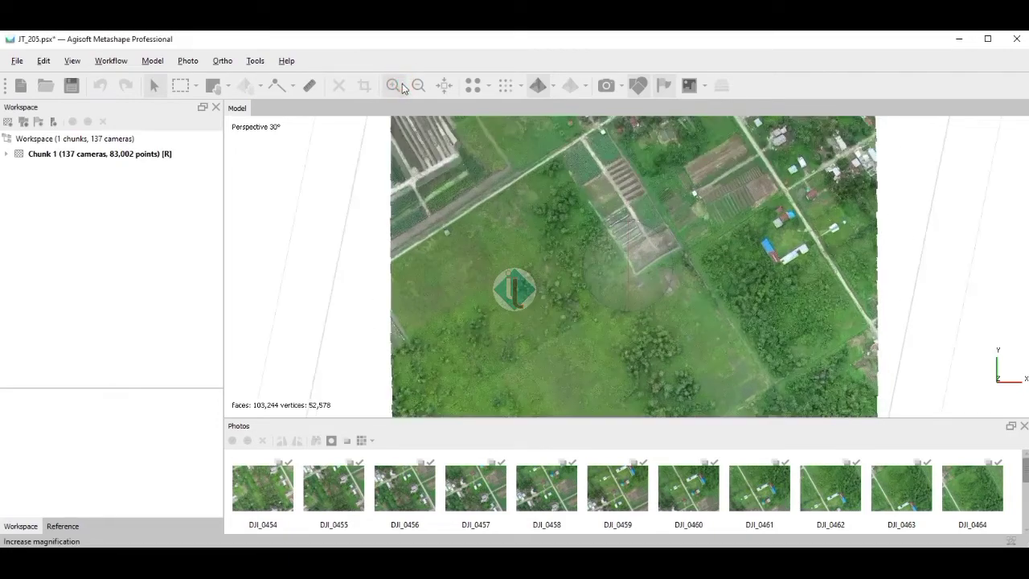
pyautogui.click(402, 85)
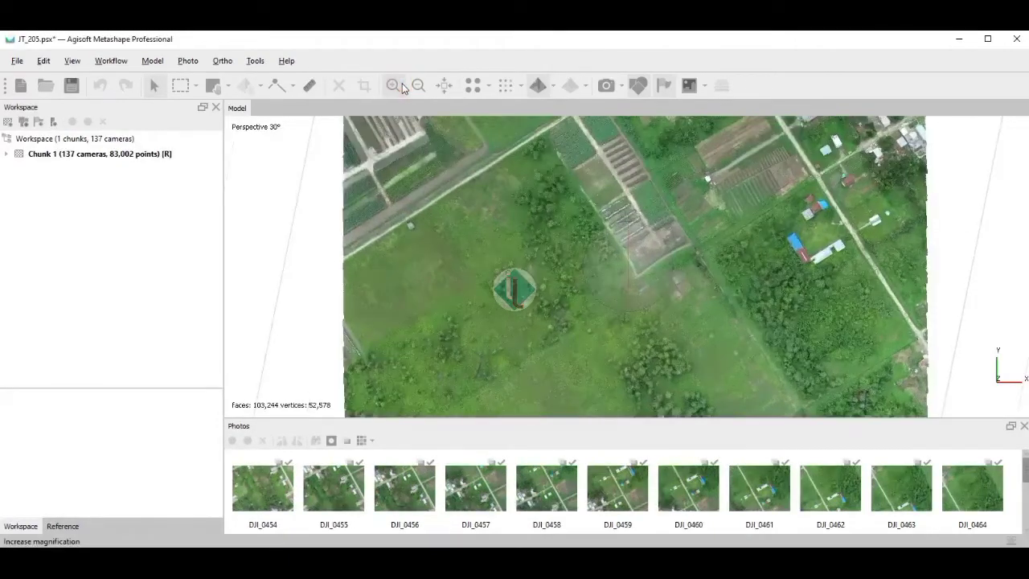
# Set up a JPEG/TIFF/PNG export of Chunk 1's orthomosaic with Black background color and image description JT_205
pyautogui.click(402, 85)
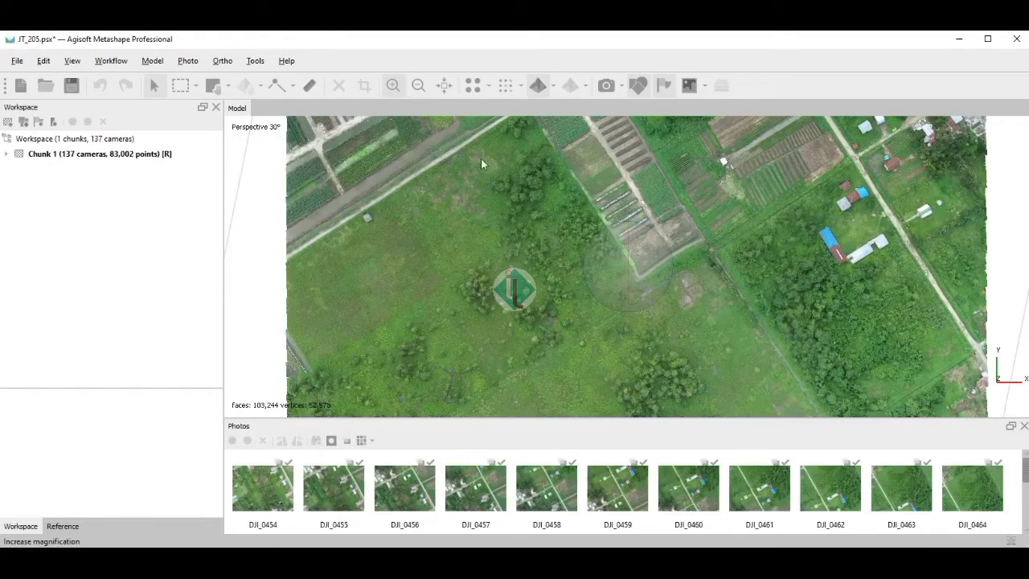
pyautogui.click(444, 85)
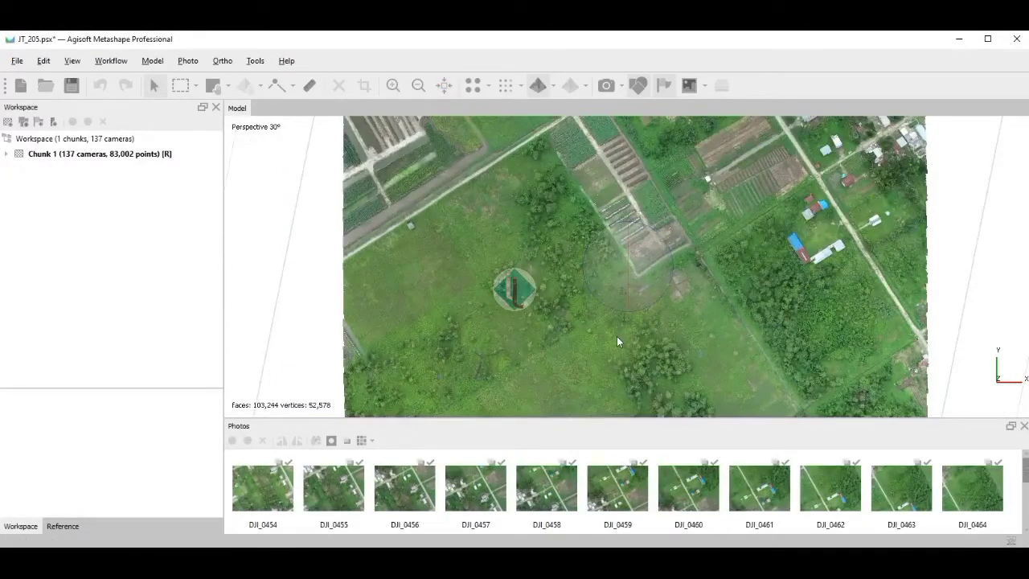
pyautogui.click(78, 154)
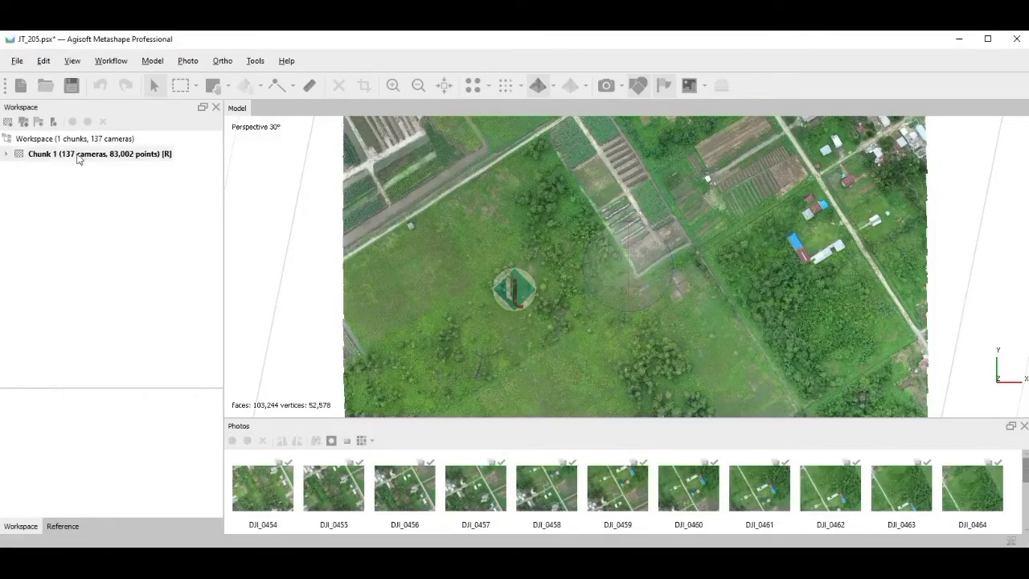
pyautogui.rightClick(78, 155)
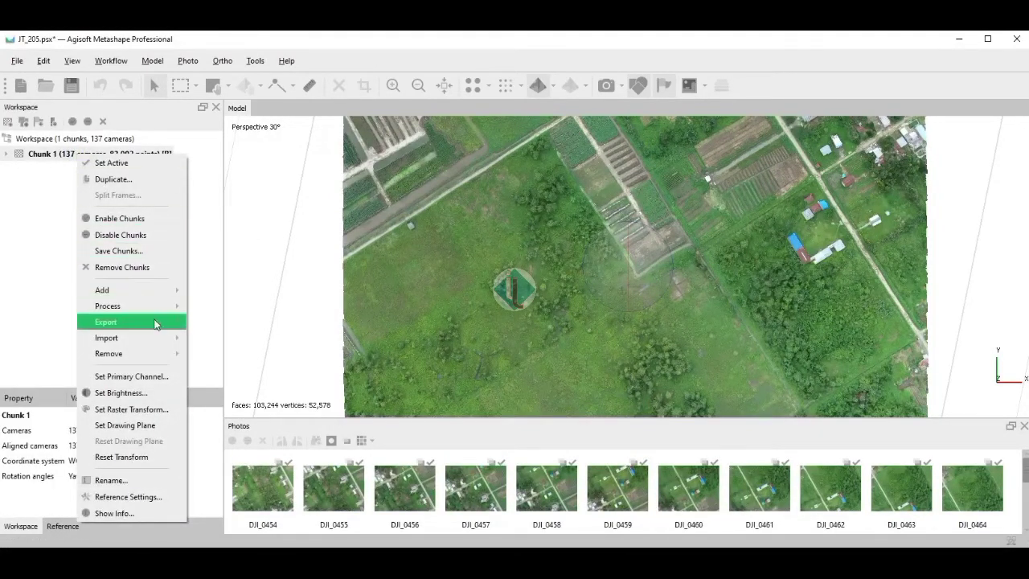
pyautogui.moveTo(159, 326)
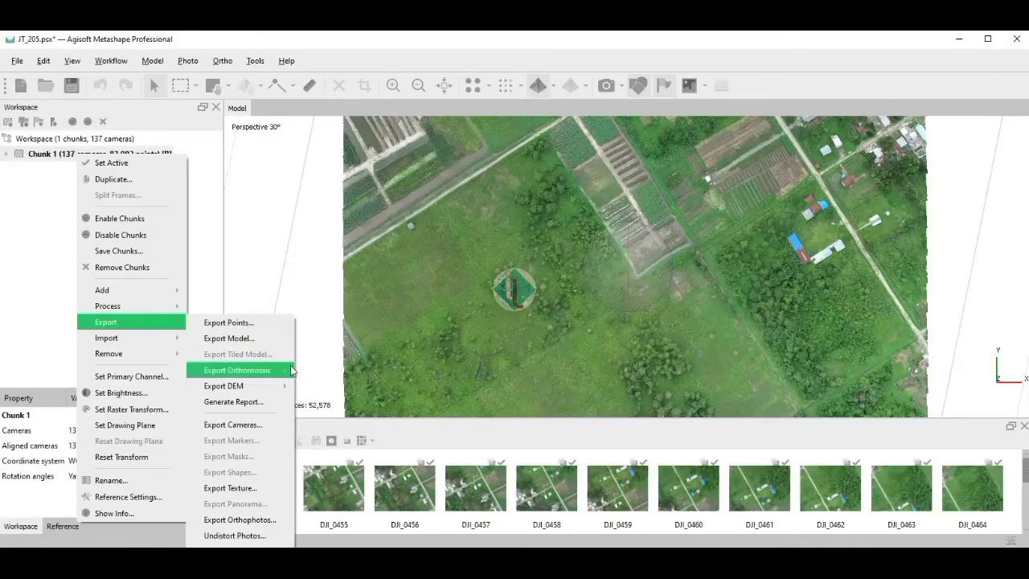
pyautogui.moveTo(283, 374)
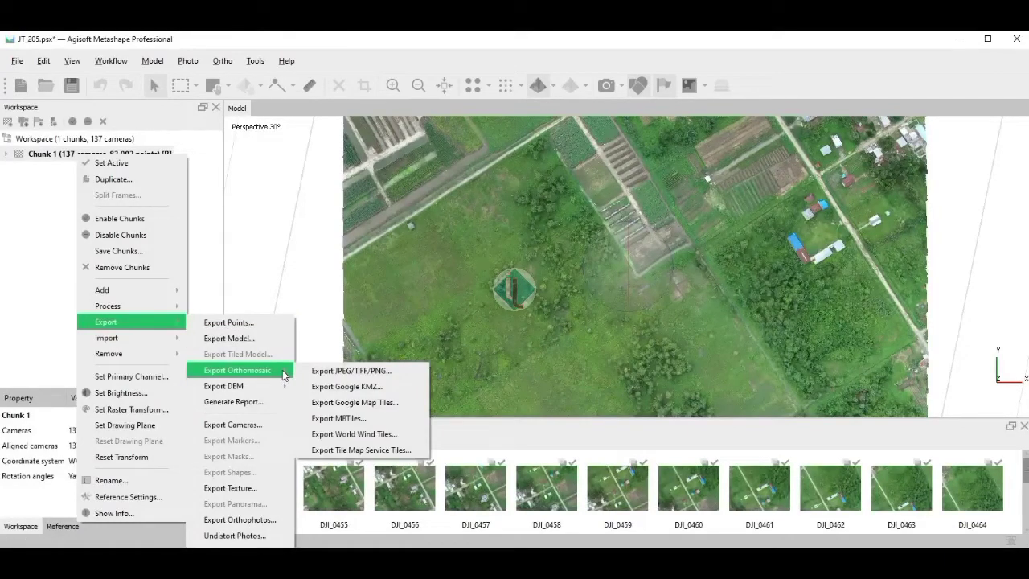
pyautogui.click(407, 376)
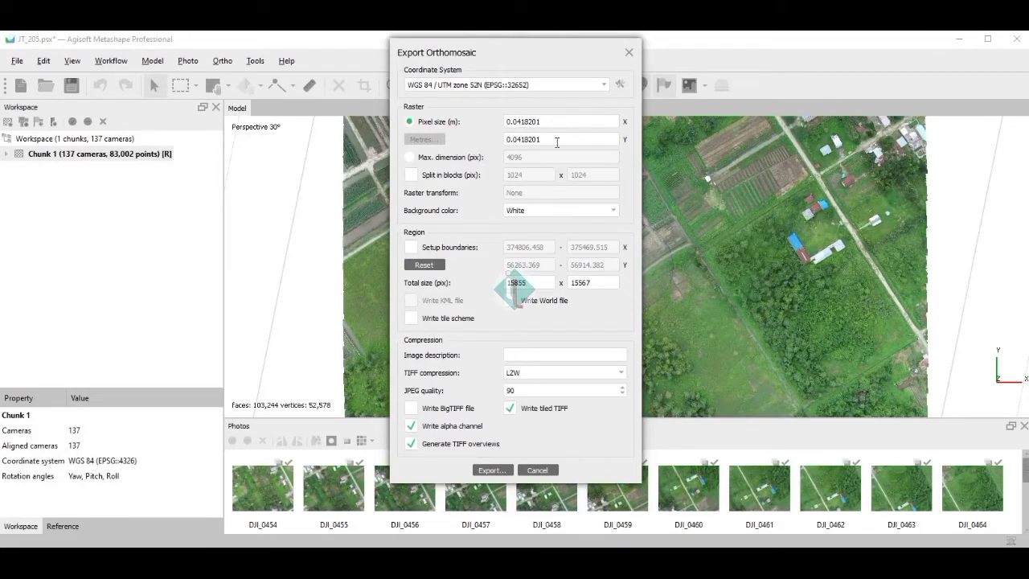
pyautogui.click(593, 211)
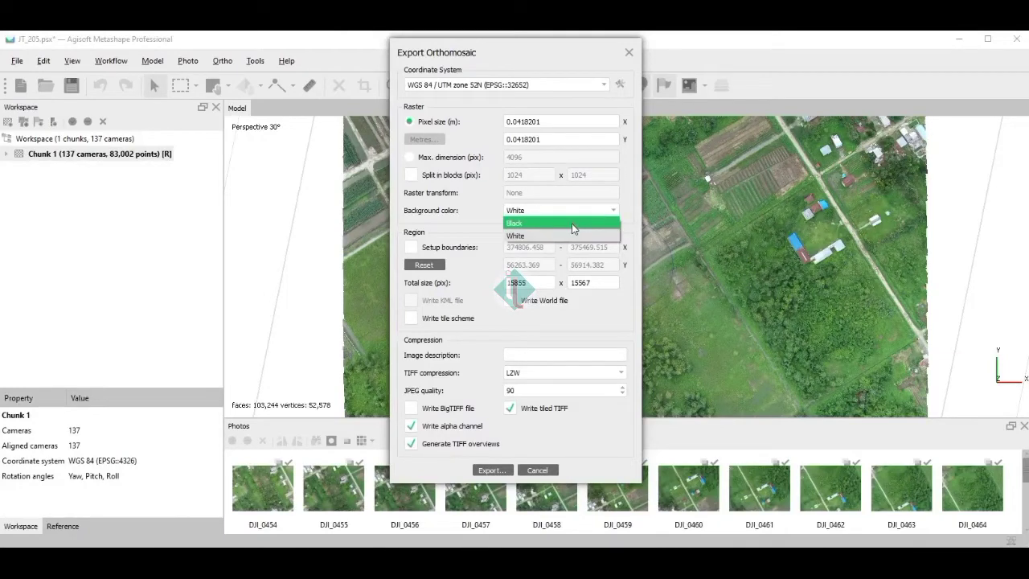
pyautogui.click(574, 225)
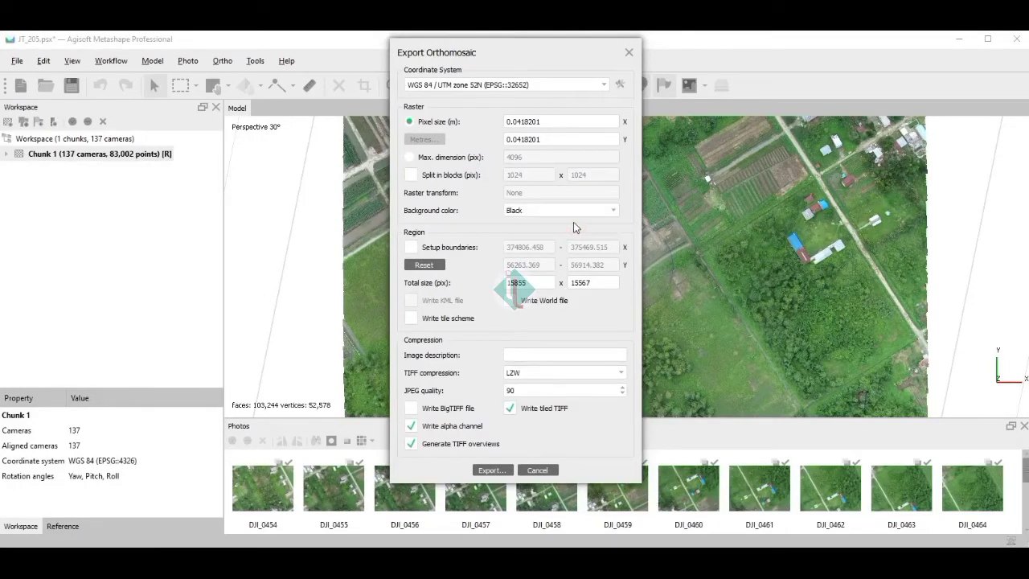
pyautogui.click(534, 356)
pyautogui.write('JT_205')
# Export the orthomosaic as a TIFF/GeoTIFF file named JT_205 in the Foto_Drone folder
pyautogui.click(491, 470)
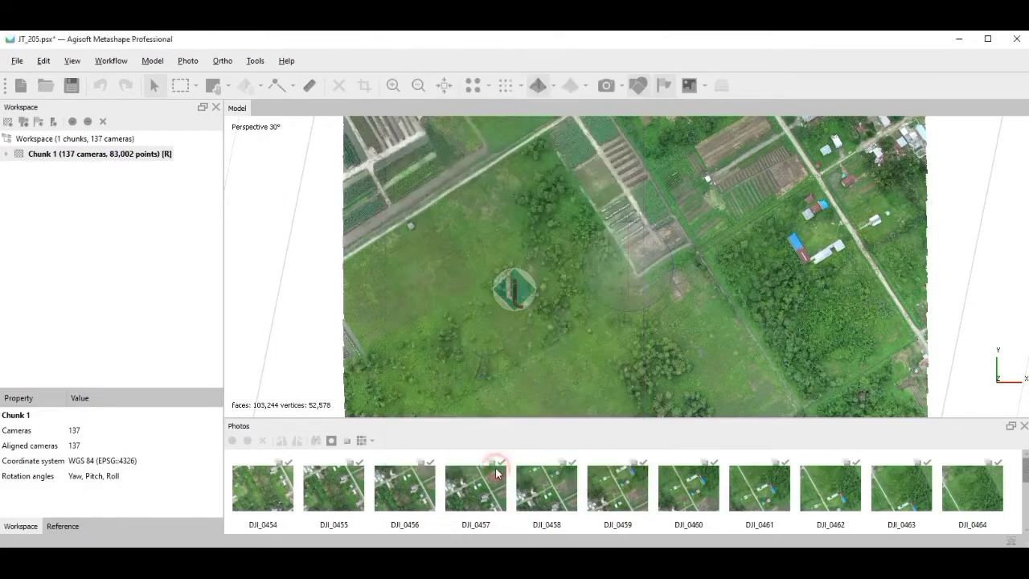
pyautogui.click(173, 482)
pyautogui.write('JT_205')
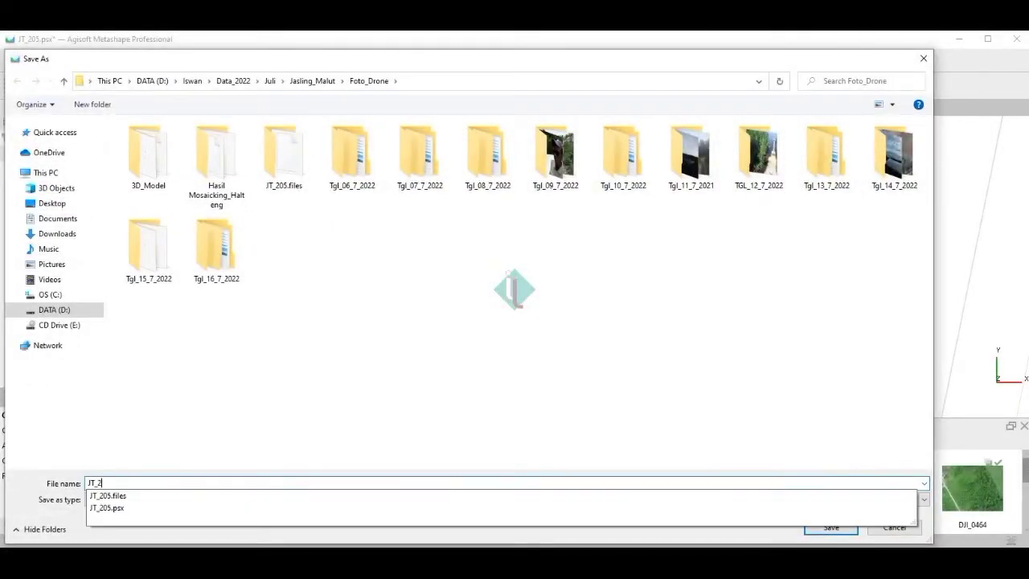
pyautogui.click(262, 457)
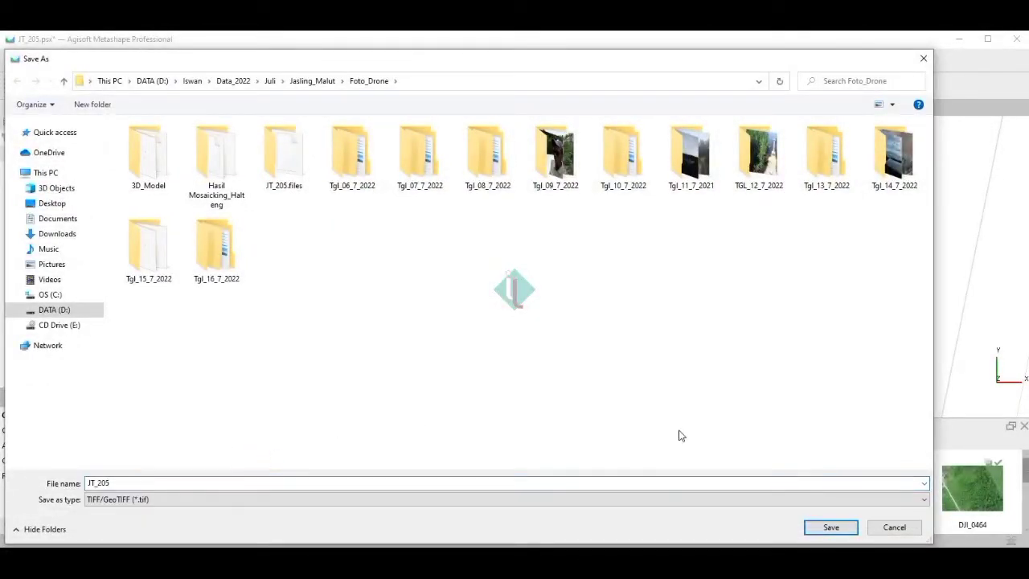
pyautogui.click(831, 528)
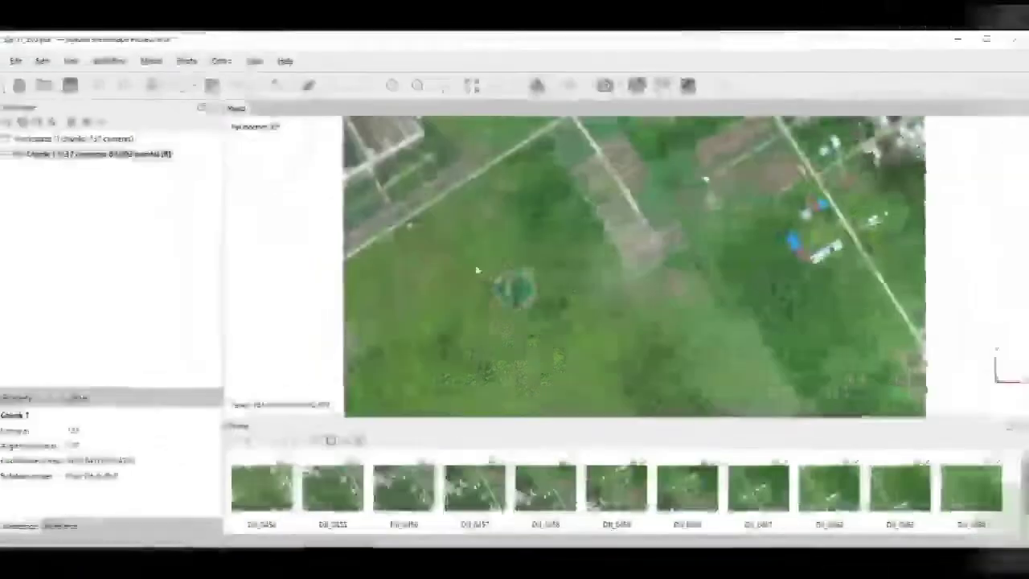
# Set up a TIFF/BIL/XYZ export of Chunk 1's DEM with raster transform None and image description JT_205
pyautogui.click(418, 87)
pyautogui.click(418, 87)
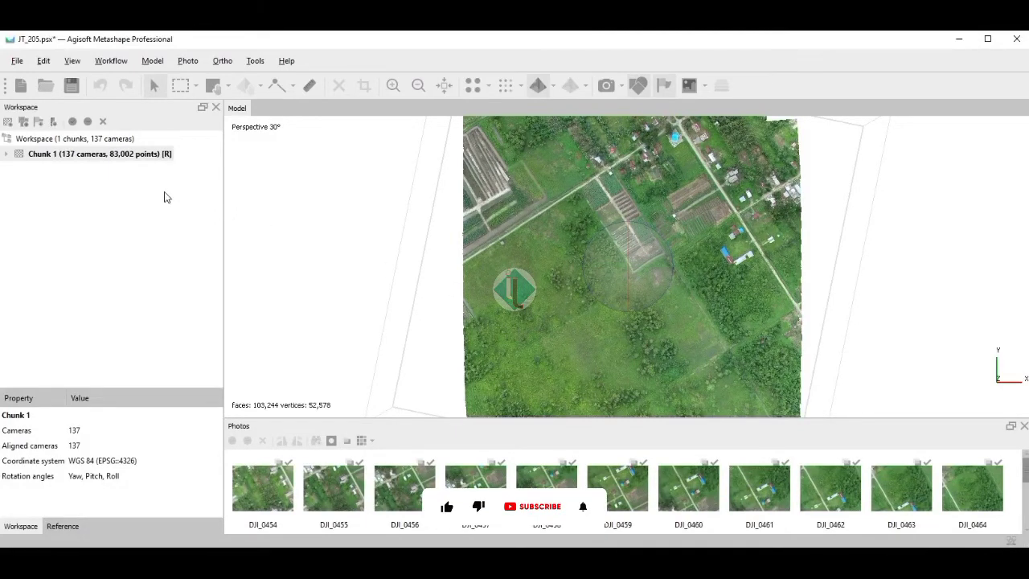
pyautogui.rightClick(91, 154)
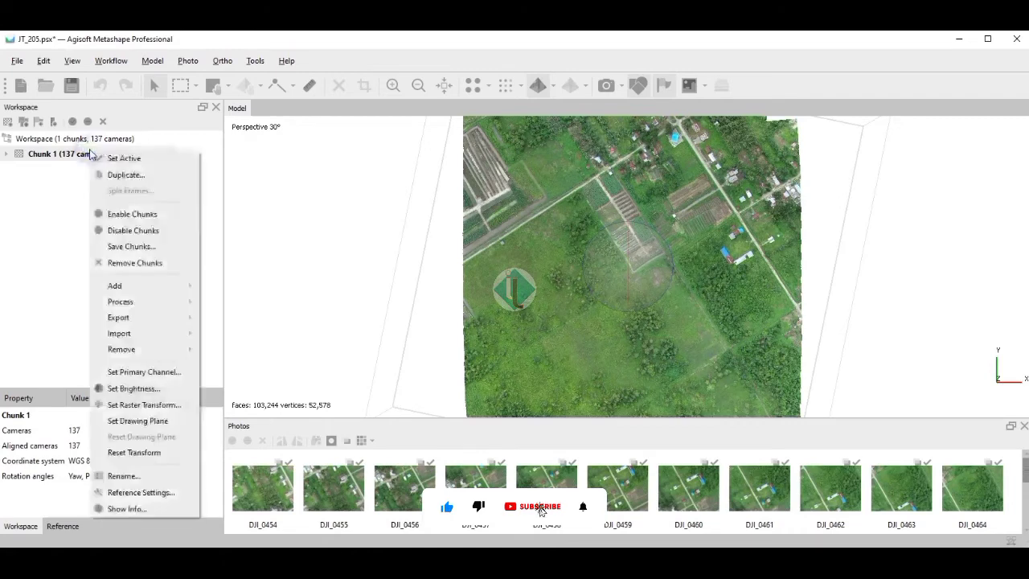
pyautogui.moveTo(177, 317)
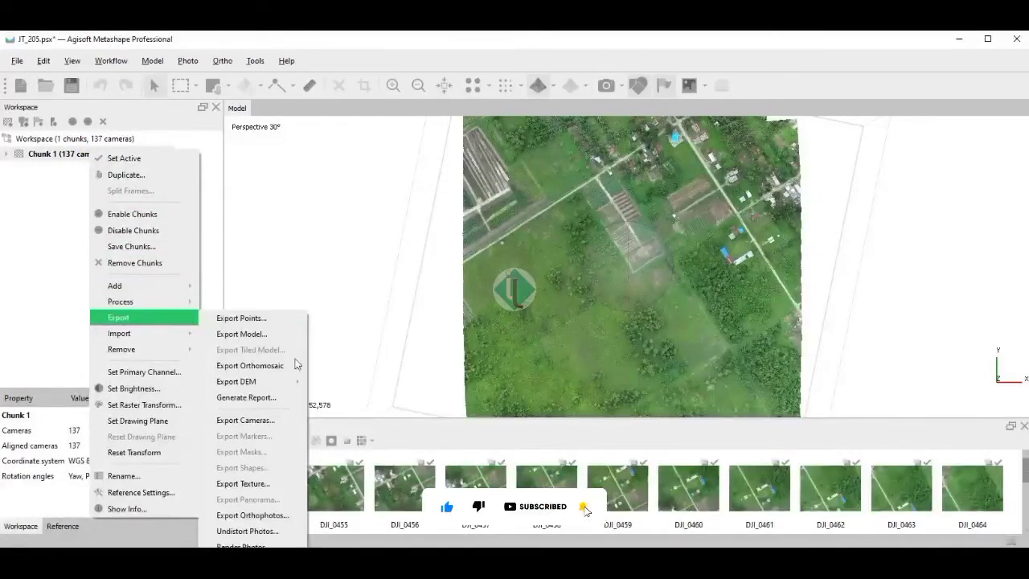
pyautogui.moveTo(258, 381)
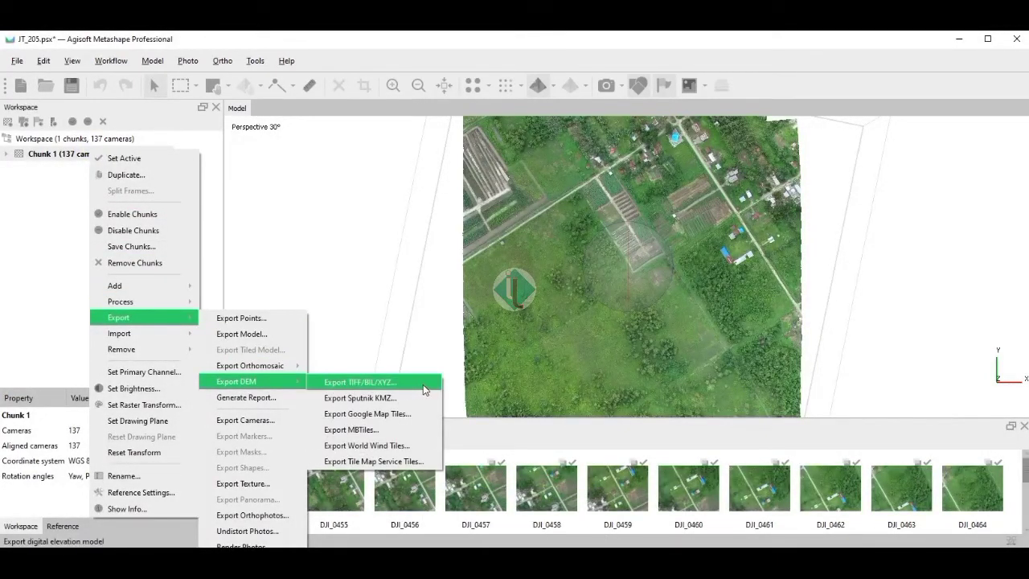
pyautogui.click(425, 389)
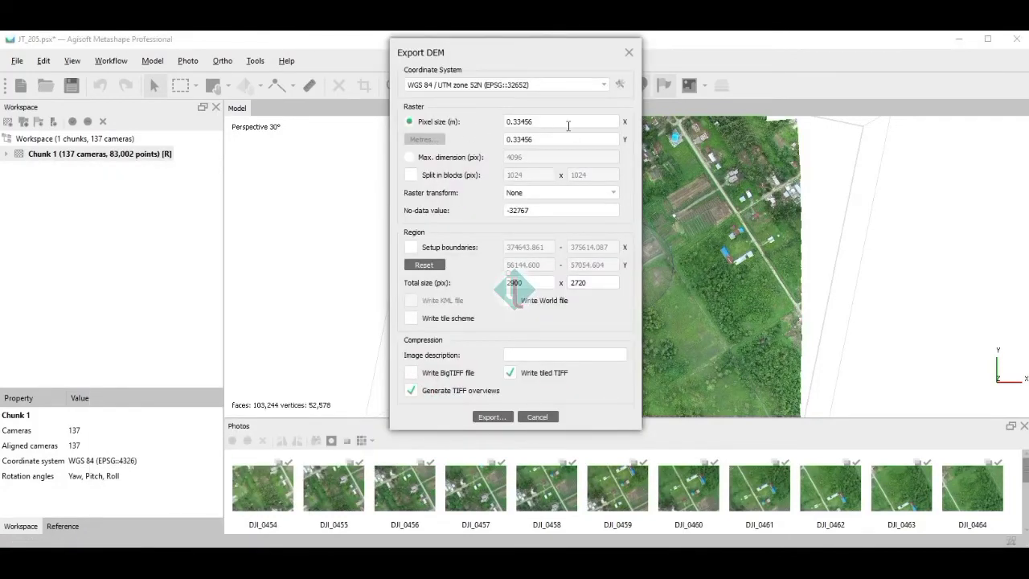
pyautogui.click(551, 194)
pyautogui.click(532, 204)
pyautogui.click(560, 353)
pyautogui.write('JT_205')
# Export the DEM as a TIFF/GeoTIFF file named JT_205_DEM in the Foto_Drone folder
pyautogui.click(488, 416)
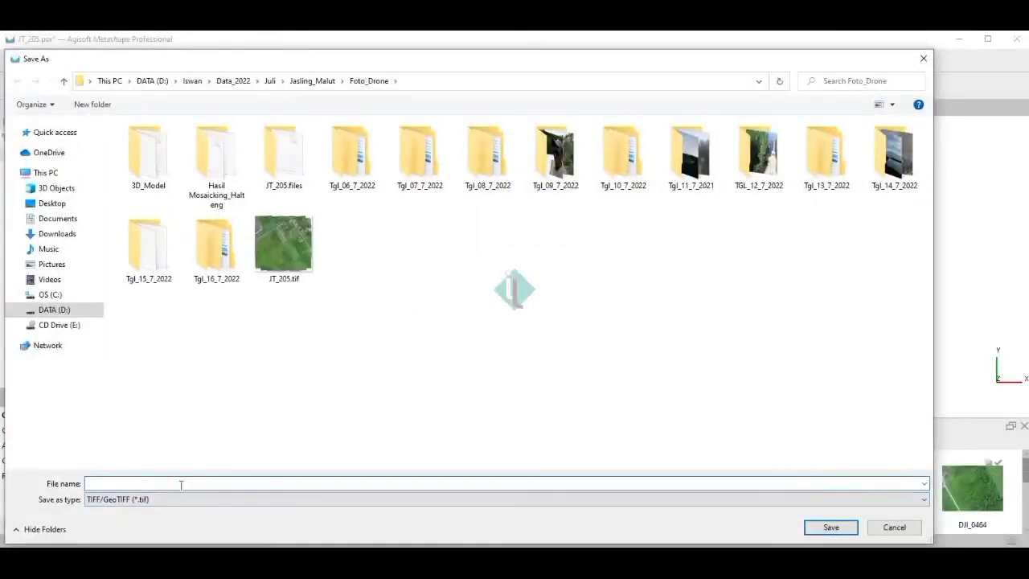
pyautogui.write('JT_2')
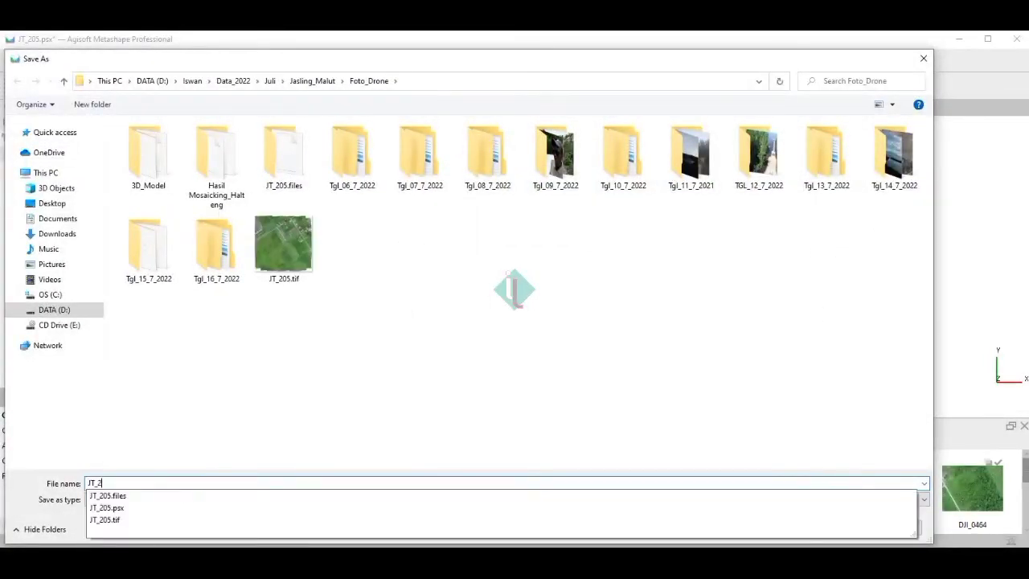
pyautogui.write('05_DEM')
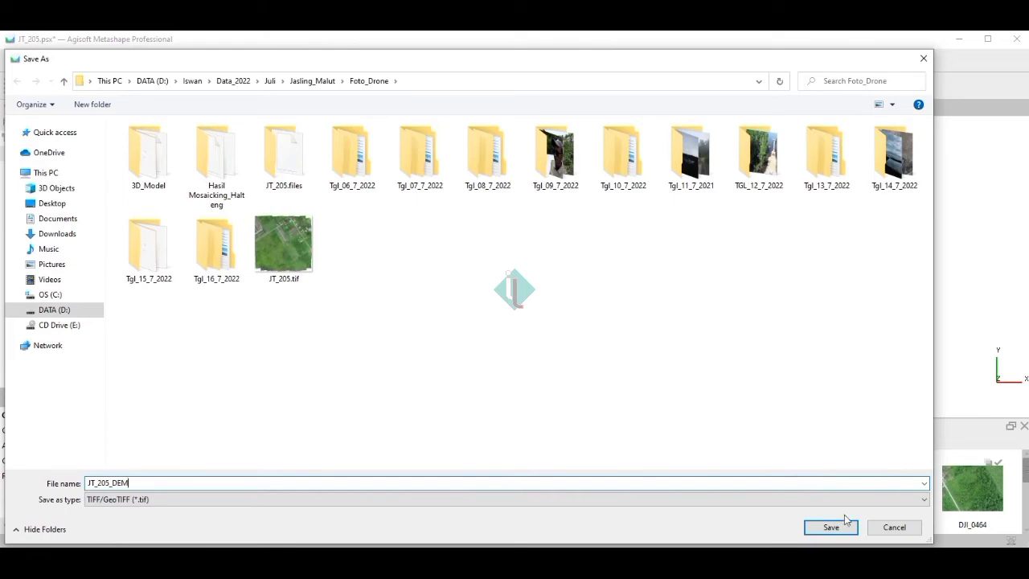
pyautogui.click(828, 526)
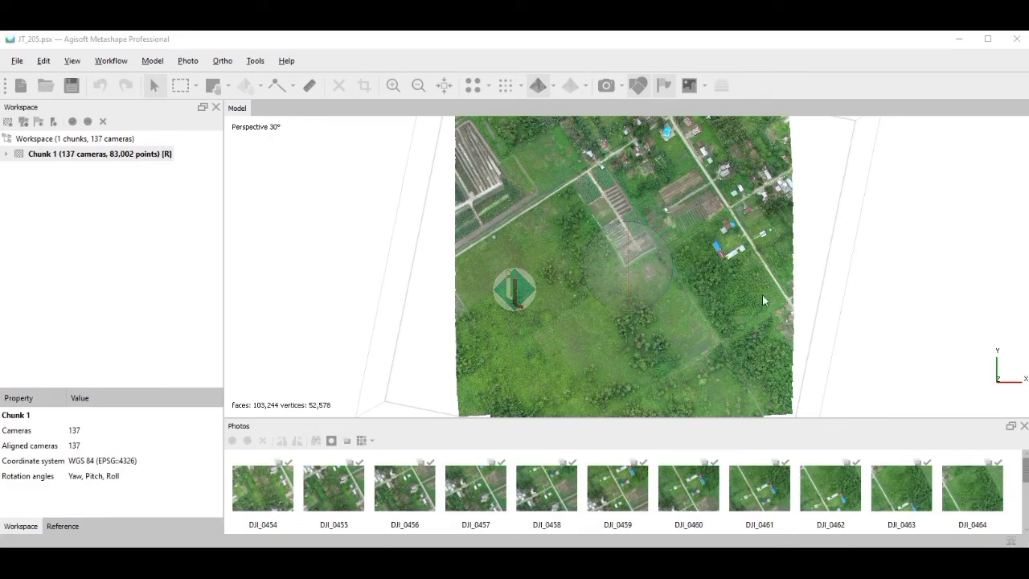
pyautogui.click(393, 85)
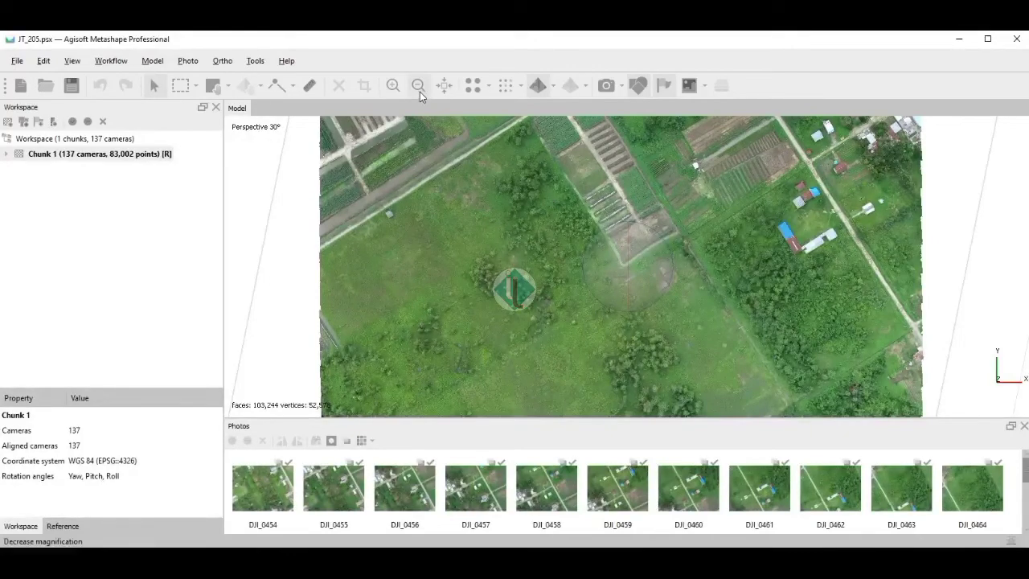
pyautogui.click(419, 87)
pyautogui.click(418, 87)
pyautogui.click(419, 86)
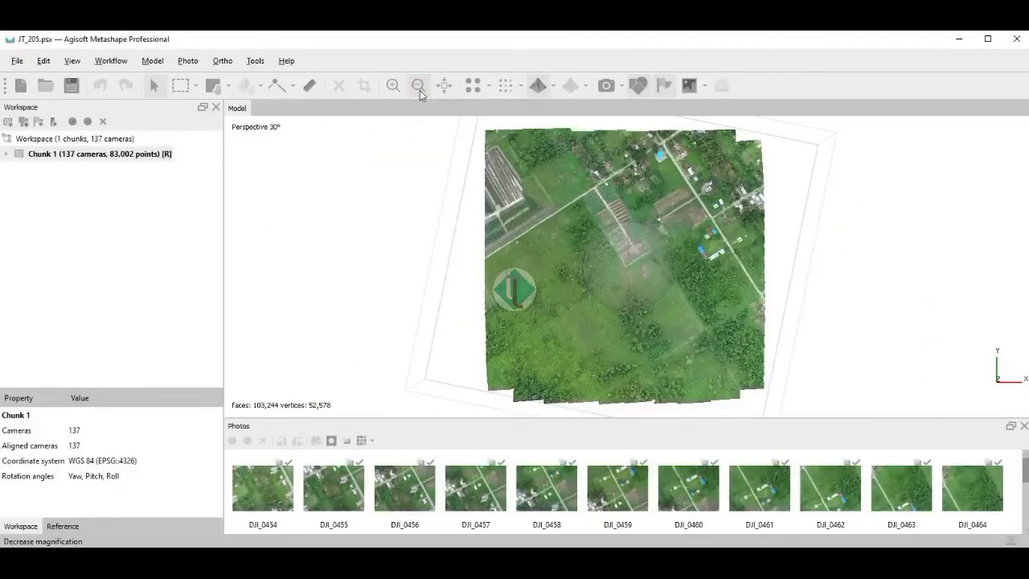